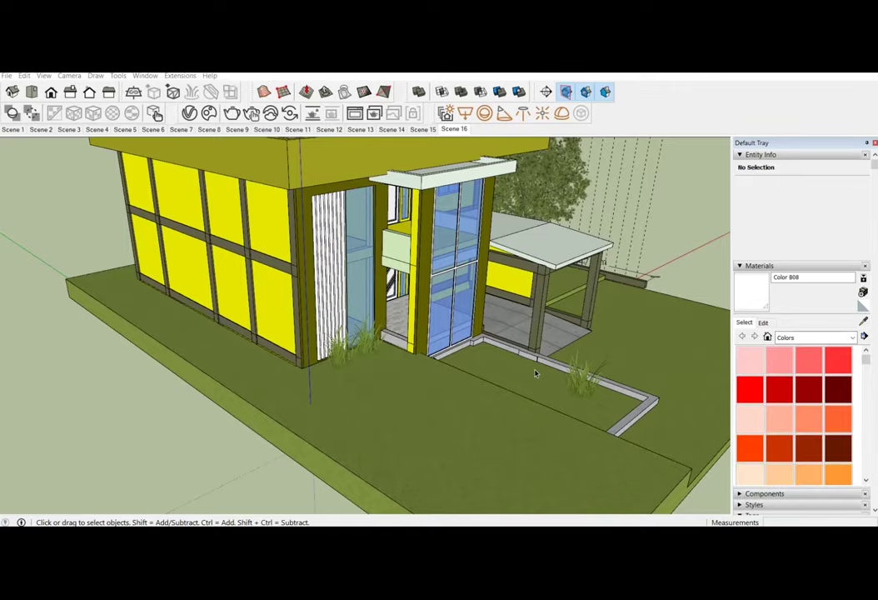
# - Orbit and zoom around the house model to view its roof, front entrance and porch side
pyautogui.moveTo(440, 303)
pyautogui.mouseDown(button='middle')
pyautogui.moveTo(395, 371)
pyautogui.moveTo(568, 343)
pyautogui.mouseUp(button='middle')
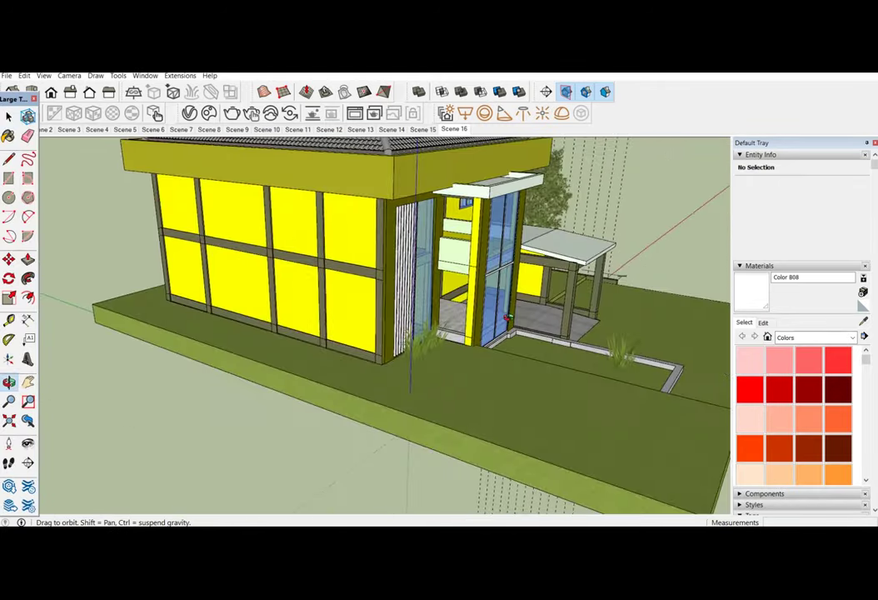
pyautogui.moveTo(567, 343); pyautogui.dragTo(306, 377, button='middle')
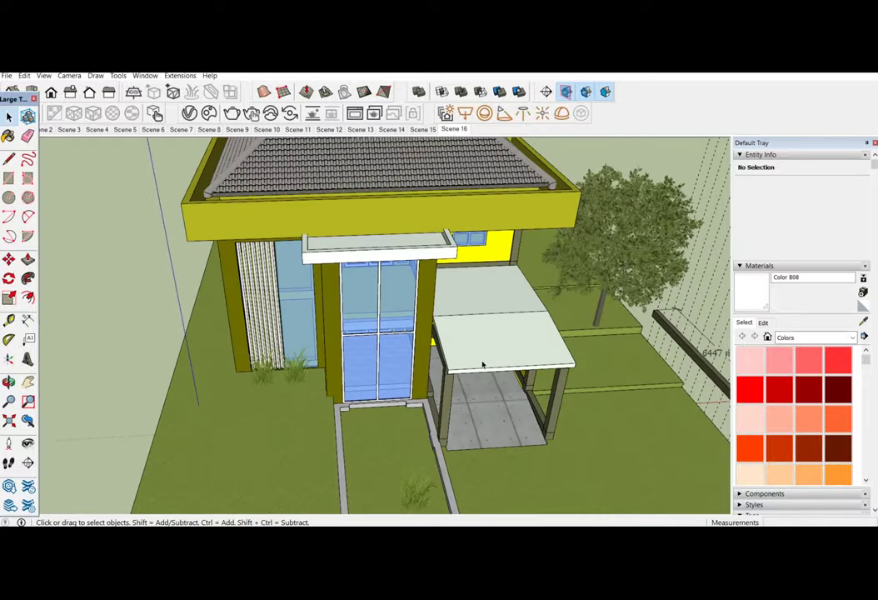
pyautogui.scroll(-3, 482, 364)
pyautogui.moveTo(367, 352); pyautogui.dragTo(403, 289, button='middle')
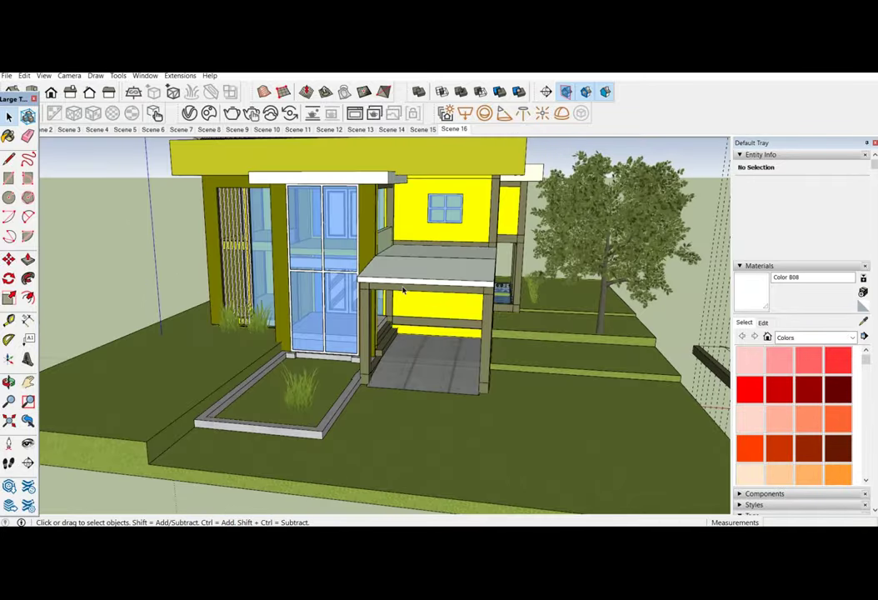
pyautogui.scroll(-3, 348, 312)
pyautogui.moveTo(378, 368)
pyautogui.mouseDown(button='middle')
pyautogui.moveTo(414, 341)
pyautogui.moveTo(333, 320)
pyautogui.moveTo(552, 333)
pyautogui.moveTo(479, 348)
pyautogui.moveTo(350, 342)
pyautogui.mouseUp(button='middle')
pyautogui.scroll(3, 329, 317)
pyautogui.scroll(-2, 522, 338)
pyautogui.scroll(3, 338, 343)
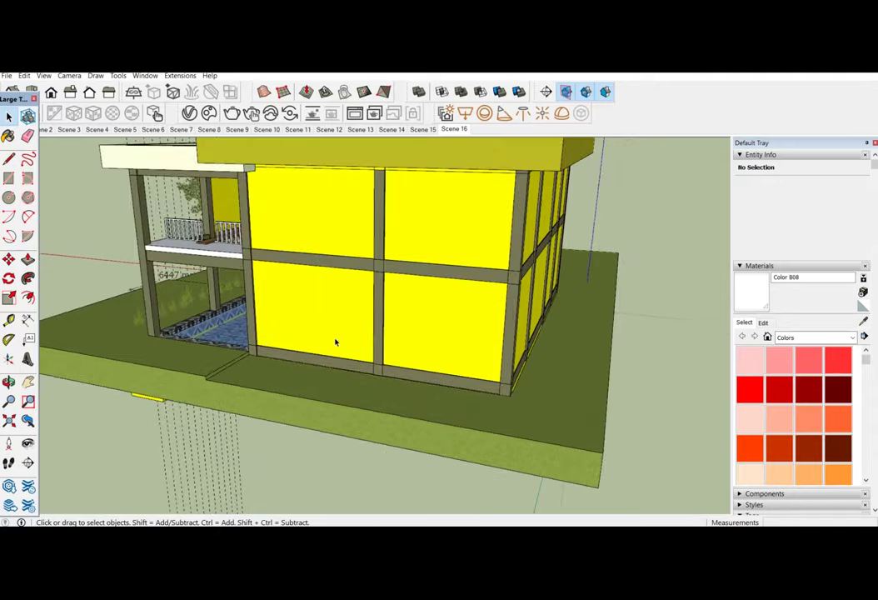
pyautogui.scroll(2, 447, 349)
pyautogui.moveTo(448, 349)
pyautogui.mouseDown(button='middle')
pyautogui.moveTo(528, 356)
pyautogui.moveTo(433, 375)
pyautogui.moveTo(607, 372)
pyautogui.moveTo(378, 386)
pyautogui.mouseUp(button='middle')
pyautogui.scroll(-5, 528, 356)
pyautogui.scroll(5, 499, 359)
pyautogui.scroll(-2, 417, 379)
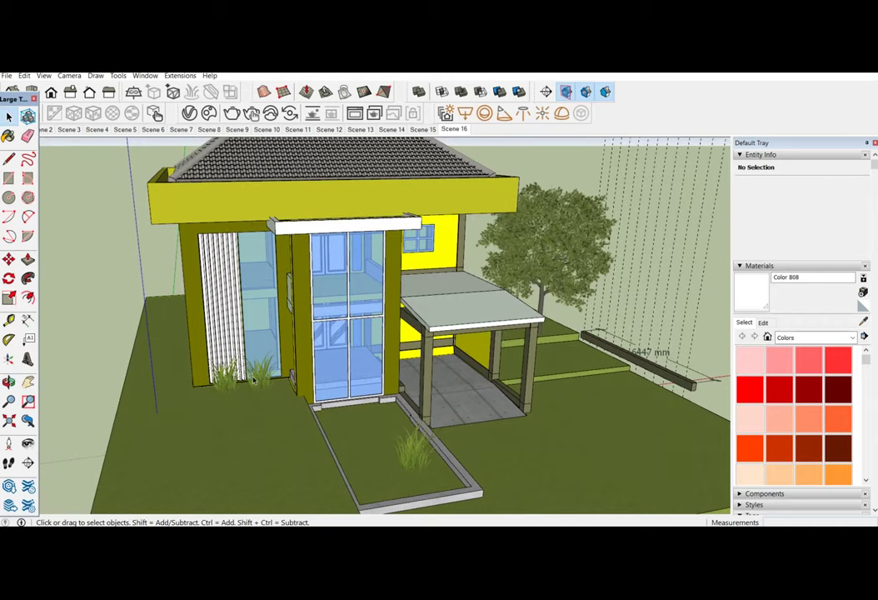
# - Turn a yellow side wall toward the view and select it, showing 0,6253 m³ volume
pyautogui.moveTo(457, 331)
pyautogui.mouseDown(button='middle')
pyautogui.moveTo(368, 319)
pyautogui.moveTo(526, 333)
pyautogui.mouseUp(button='middle')
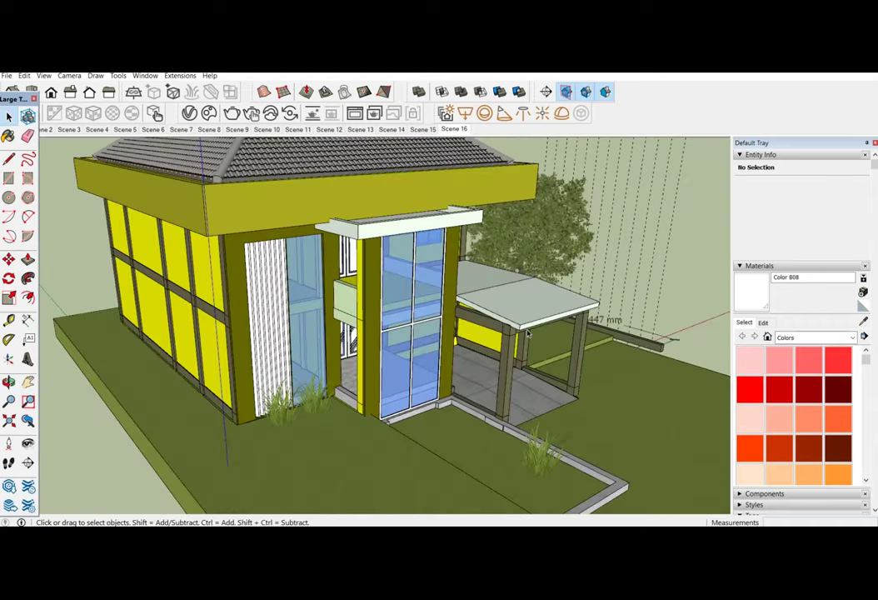
pyautogui.moveTo(234, 367)
pyautogui.mouseDown(button='middle')
pyautogui.moveTo(300, 366)
pyautogui.moveTo(278, 364)
pyautogui.mouseUp(button='middle')
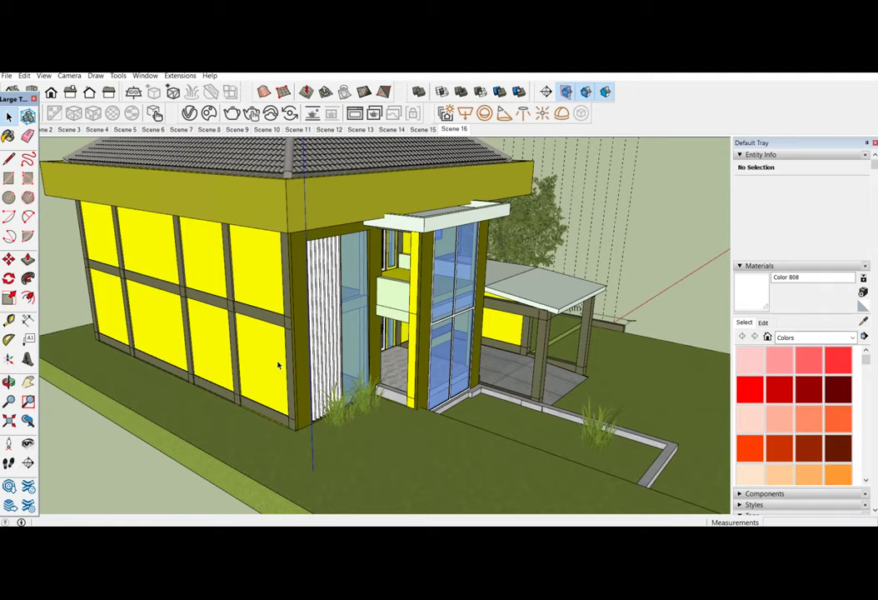
pyautogui.scroll(2, 278, 364)
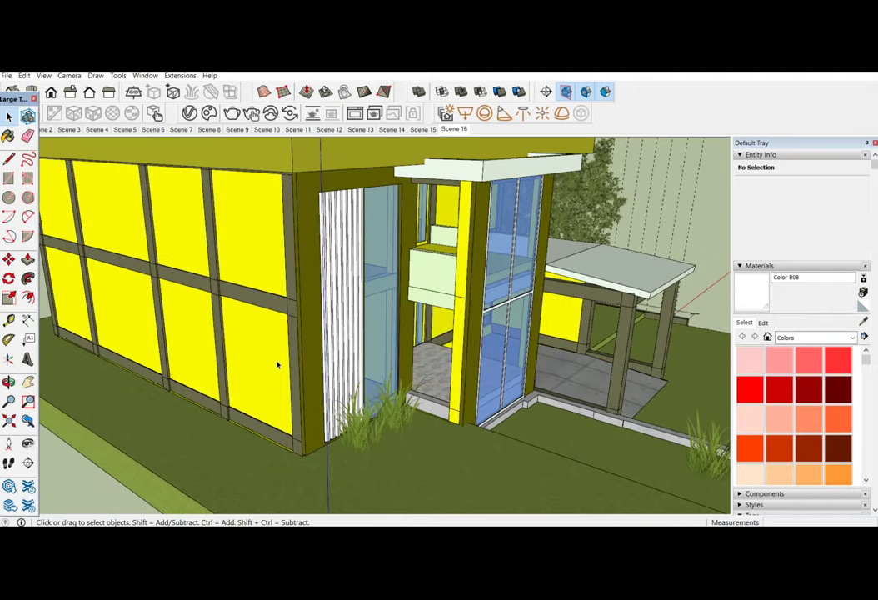
pyautogui.scroll(-2, 278, 364)
pyautogui.click(265, 290)
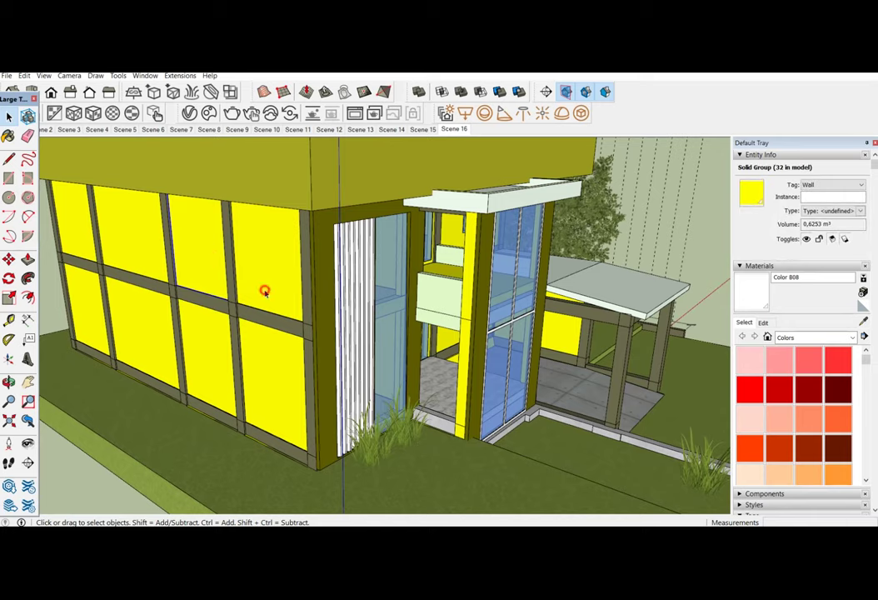
# - Orbit and zoom to face the yellow side wall panels
pyautogui.scroll(-2, 273, 312)
pyautogui.moveTo(273, 313); pyautogui.dragTo(167, 260, button='middle')
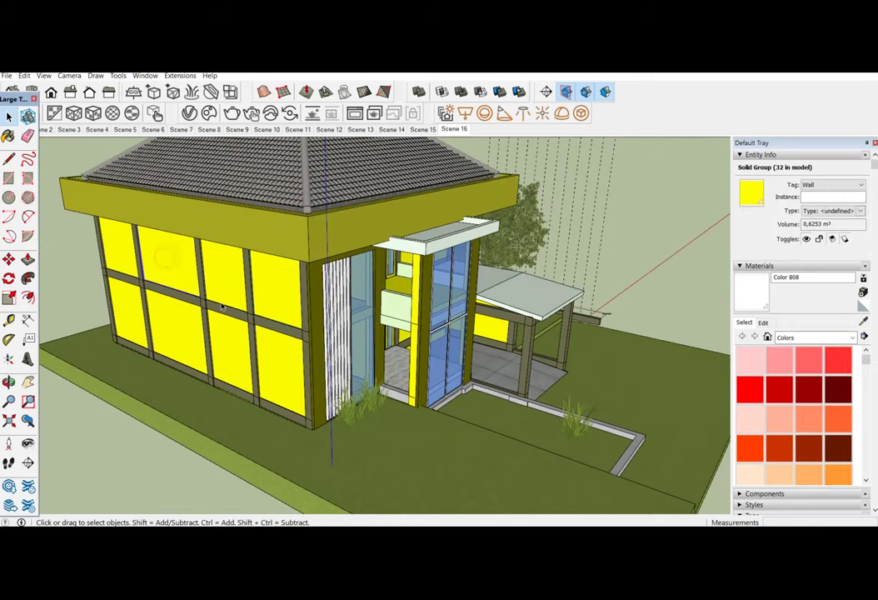
pyautogui.scroll(2, 222, 306)
pyautogui.scroll(1, 222, 306)
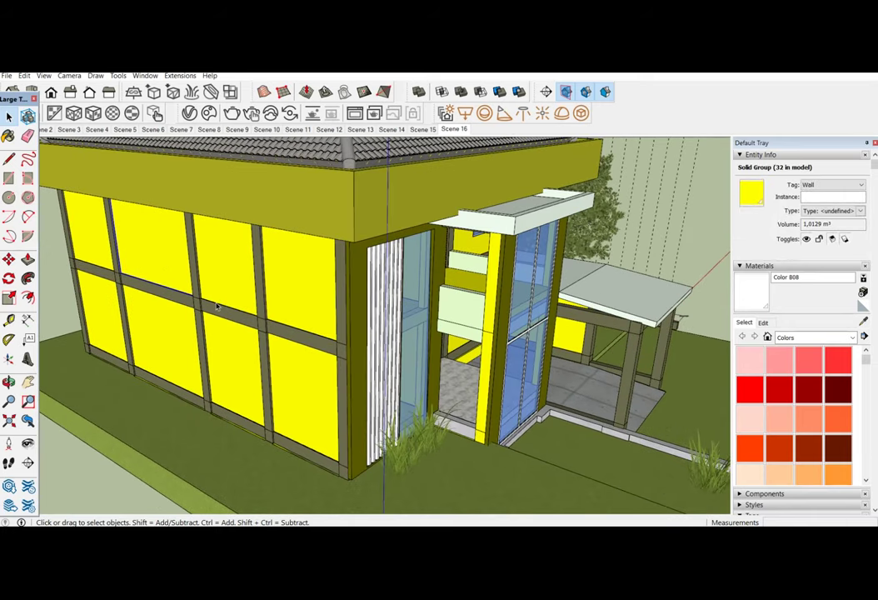
pyautogui.rightClick(812, 223)
pyautogui.moveTo(350, 333)
pyautogui.mouseDown(button='middle')
pyautogui.moveTo(264, 351)
pyautogui.moveTo(317, 362)
pyautogui.mouseUp(button='middle')
pyautogui.scroll(2, 317, 363)
pyautogui.scroll(1, 359, 373)
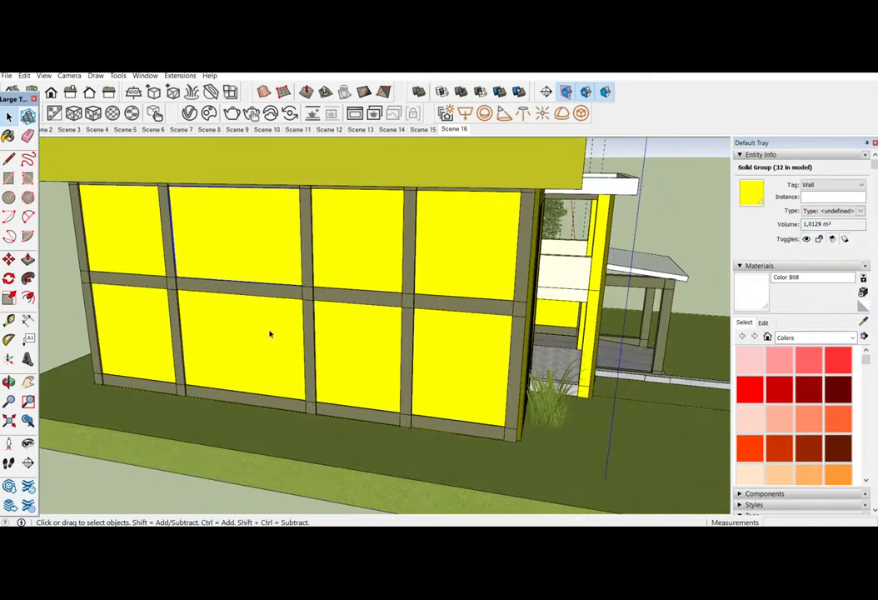
pyautogui.scroll(1, 270, 333)
pyautogui.scroll(-1, 293, 370)
pyautogui.scroll(-1, 294, 360)
pyautogui.scroll(-2, 294, 354)
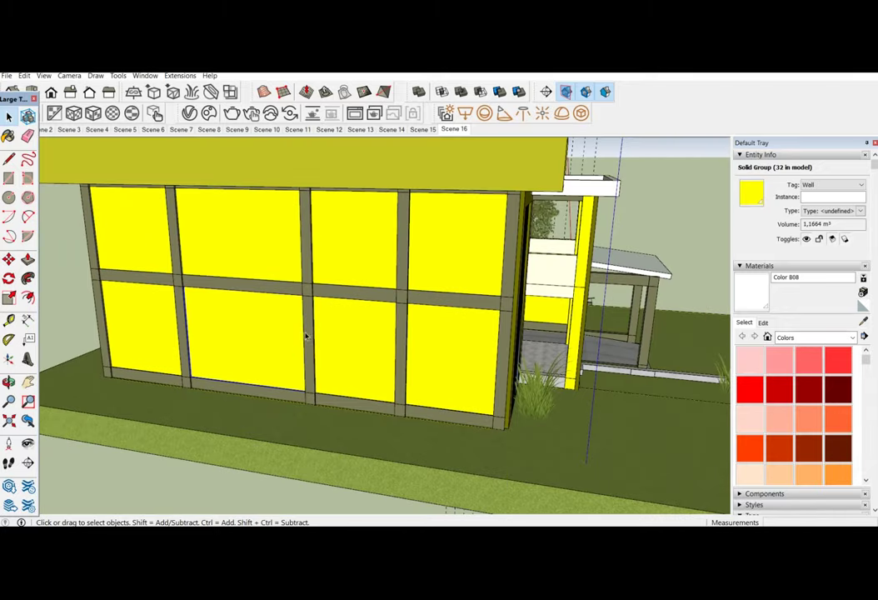
pyautogui.scroll(-1, 269, 265)
pyautogui.moveTo(269, 265)
pyautogui.mouseDown(button='middle')
pyautogui.moveTo(316, 280)
pyautogui.moveTo(183, 266)
pyautogui.mouseUp(button='middle')
pyautogui.scroll(2, 180, 261)
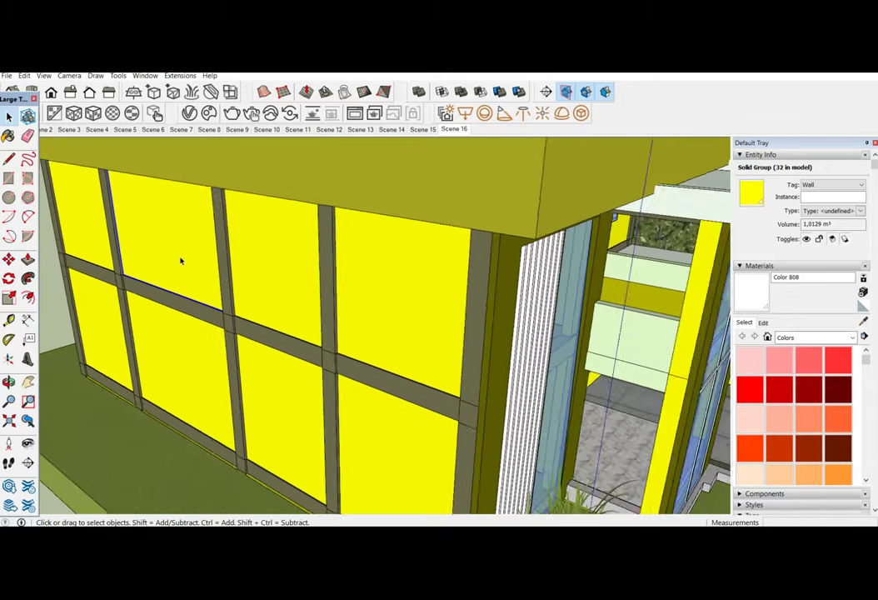
pyautogui.scroll(1, 180, 261)
# - Copy the yellow wall's 1,0129 m³ volume from Entity Info
pyautogui.rightClick(173, 254)
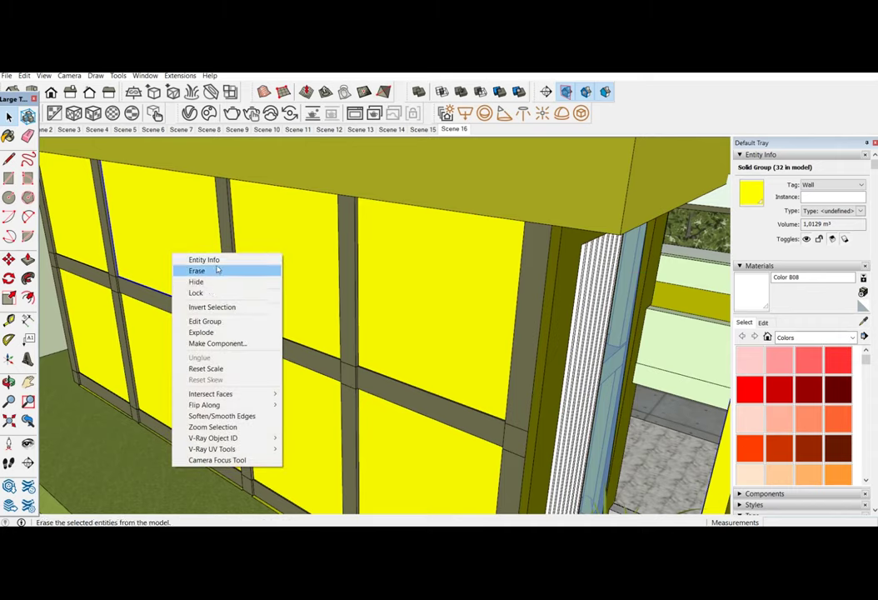
pyautogui.click(212, 260)
pyautogui.doubleClick(814, 225)
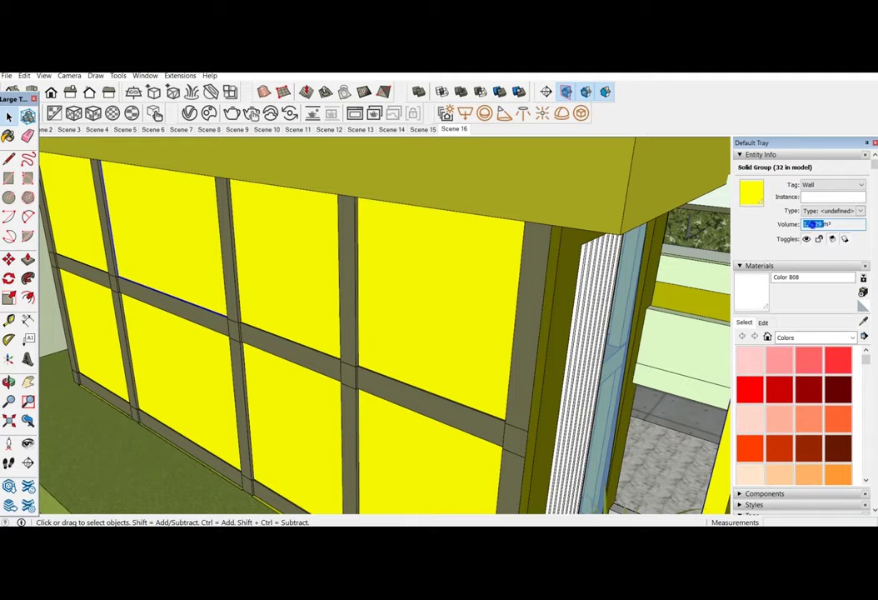
pyautogui.rightClick(814, 225)
pyautogui.click(794, 260)
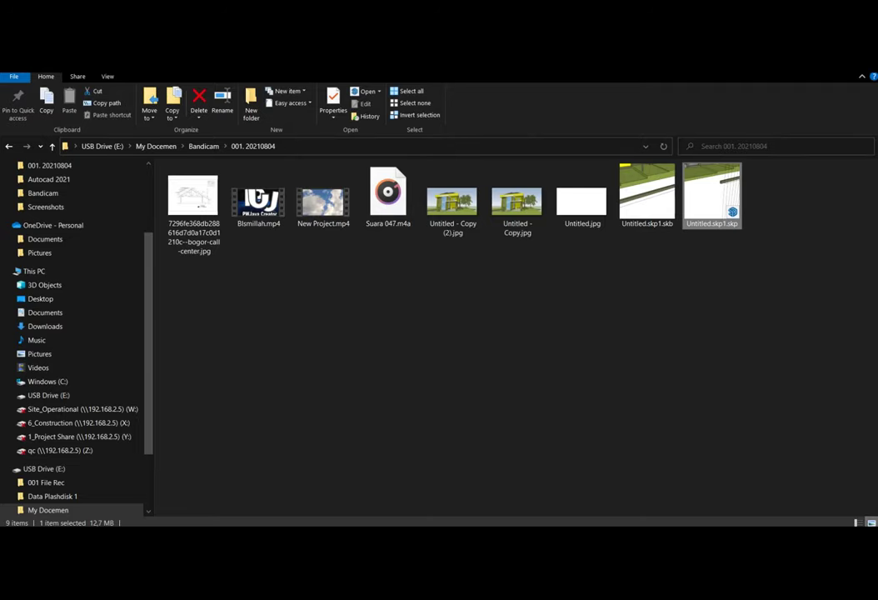
# - Open New Microsoft Excel Worksheet.xlsx from My Docemen › Bandicam › 001.11.07.2021
pyautogui.scroll(-2, 113, 358)
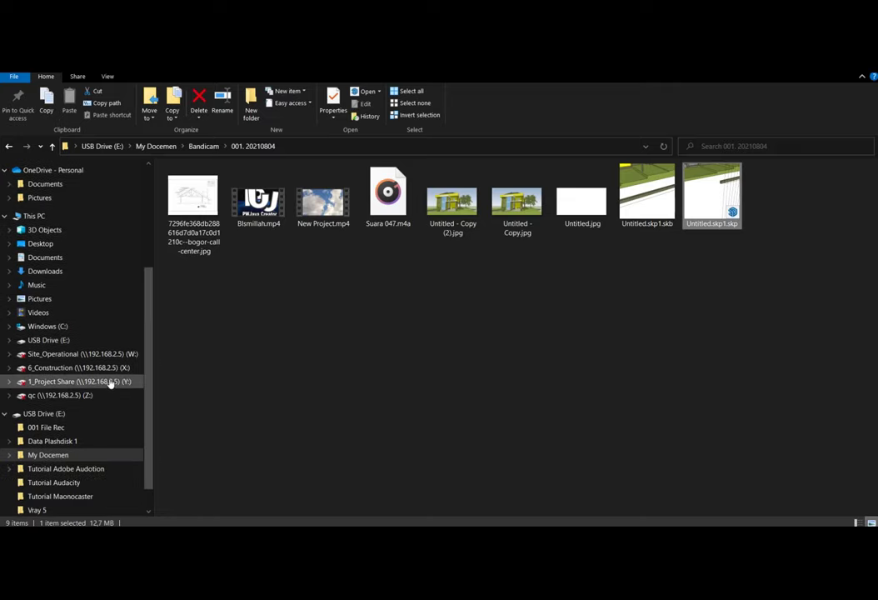
pyautogui.click(83, 453)
pyautogui.click(325, 213)
pyautogui.doubleClick(325, 213)
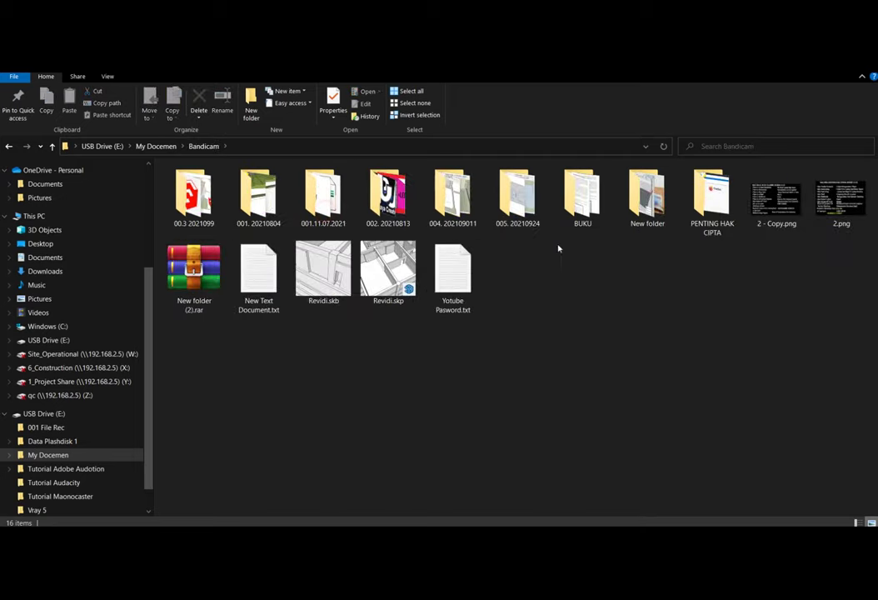
pyautogui.doubleClick(323, 198)
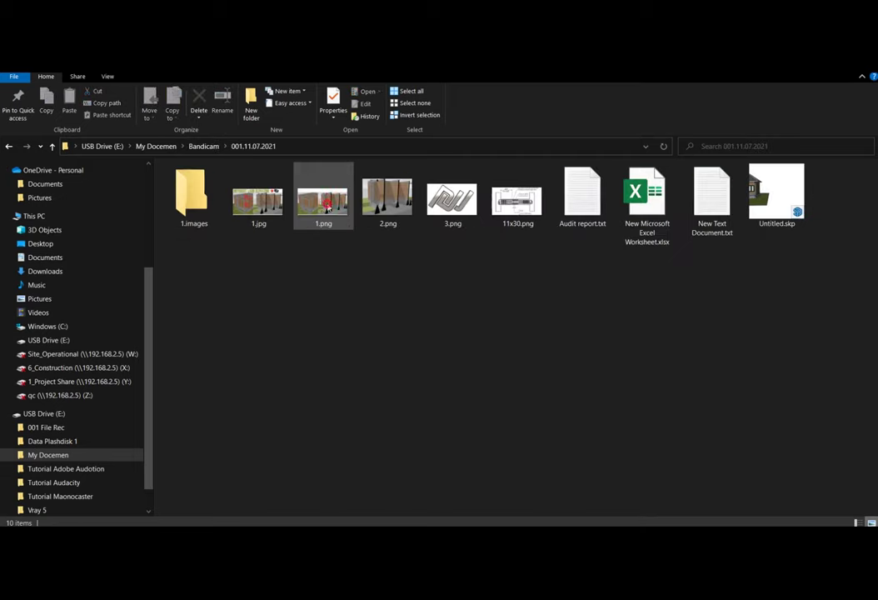
pyautogui.doubleClick(656, 198)
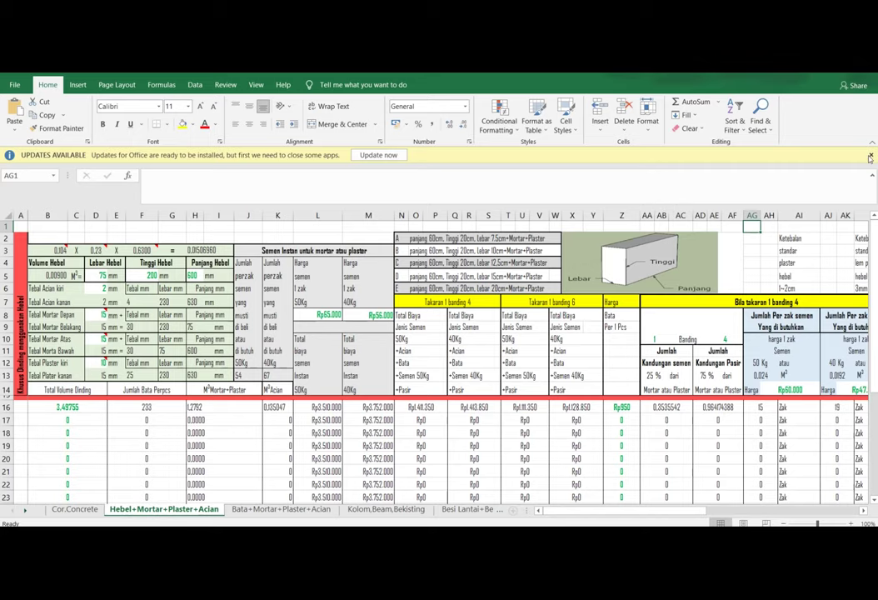
# - Dismiss the Office updates notice and switch to the Bata+Mortar+Plaster+Acian sheet
pyautogui.click(871, 155)
pyautogui.click(180, 454)
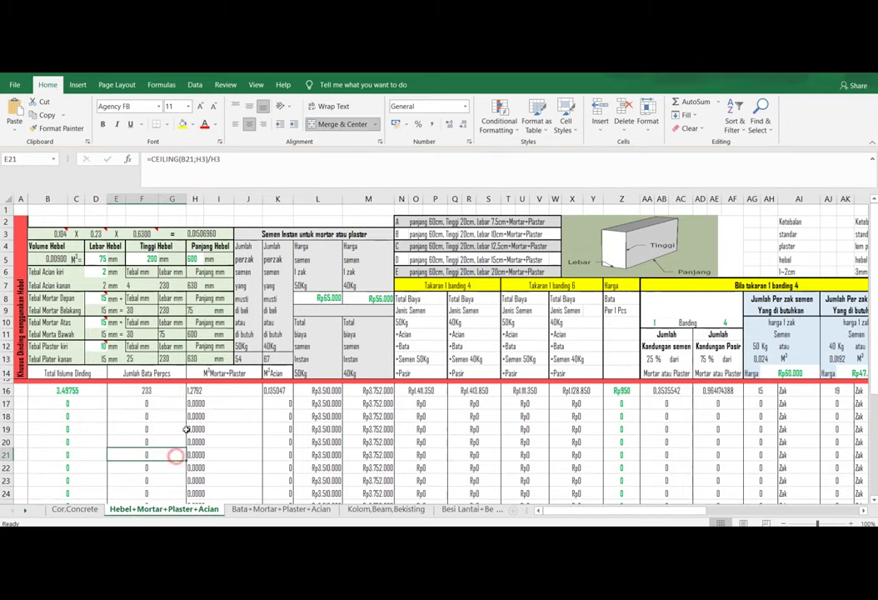
pyautogui.click(246, 510)
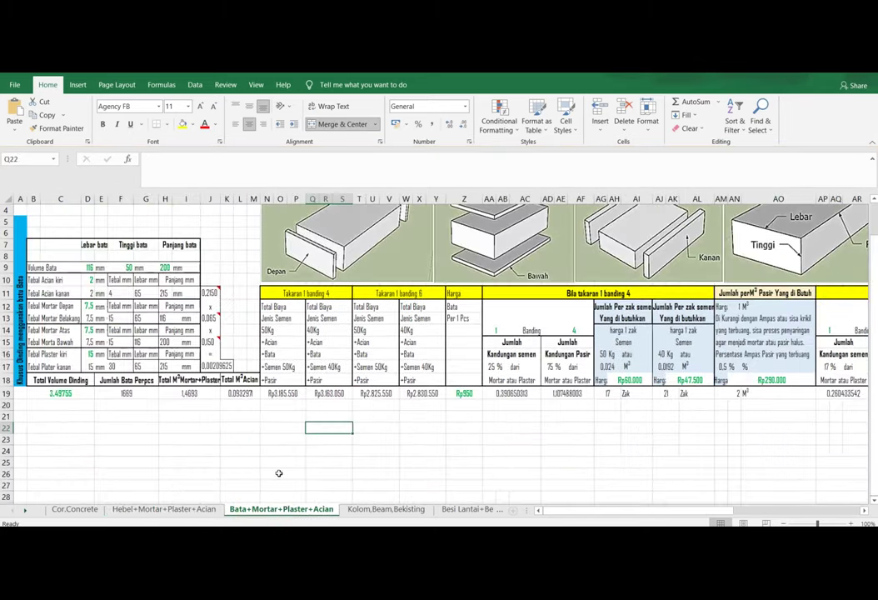
pyautogui.scroll(1, 291, 445)
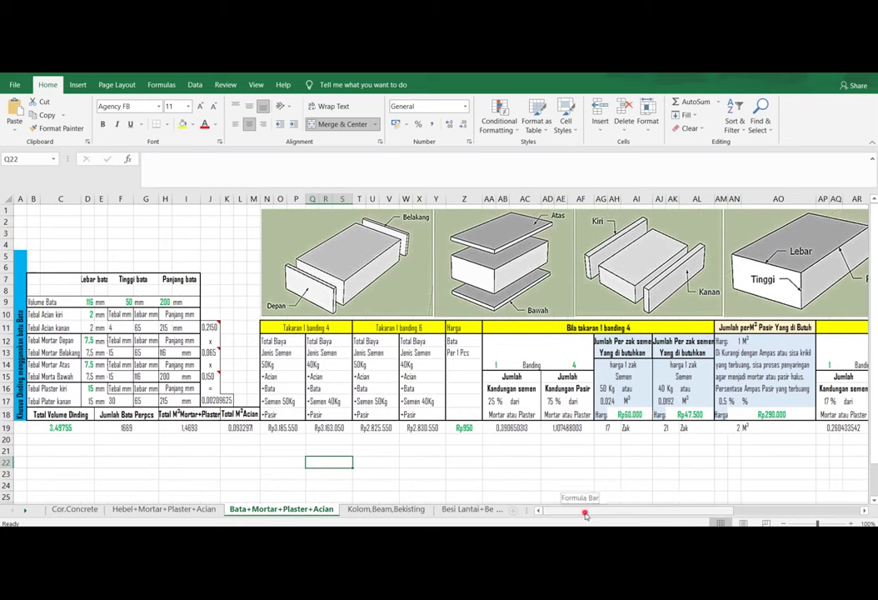
# - Replace 3,49755 in B19 with 1,0129, then check the cement sack formula in AG19
pyautogui.click(67, 427)
pyautogui.doubleClick(84, 429)
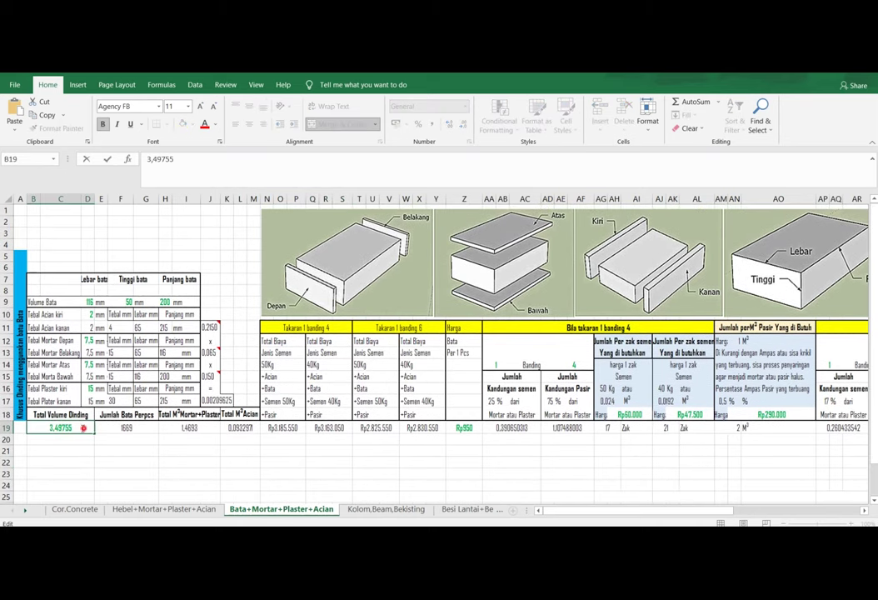
pyautogui.moveTo(84, 429); pyautogui.dragTo(34, 427)
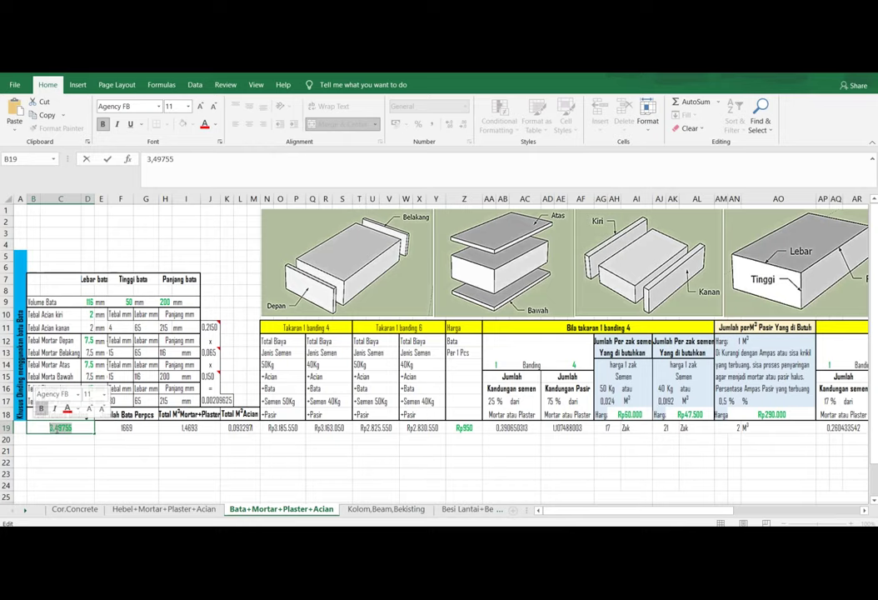
pyautogui.write('1,0129')
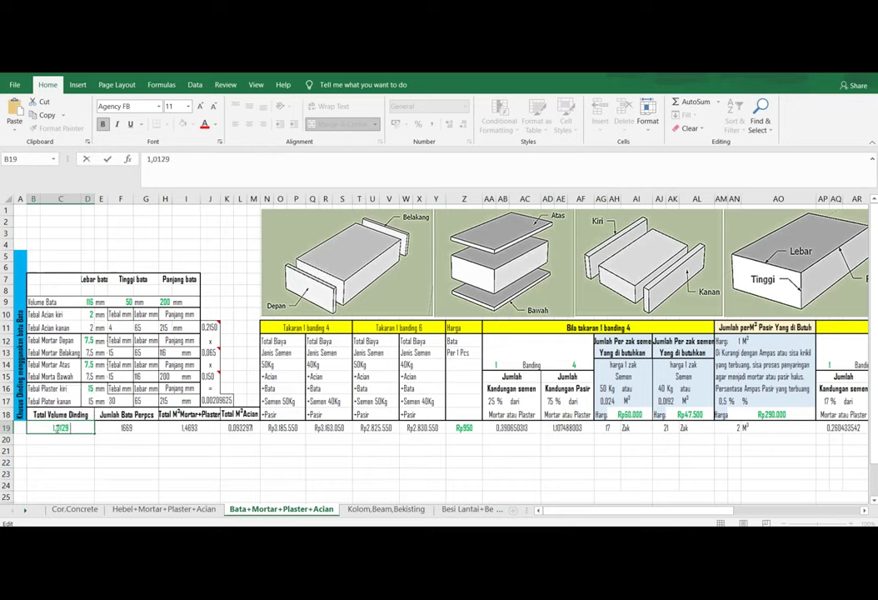
pyautogui.press('Return')
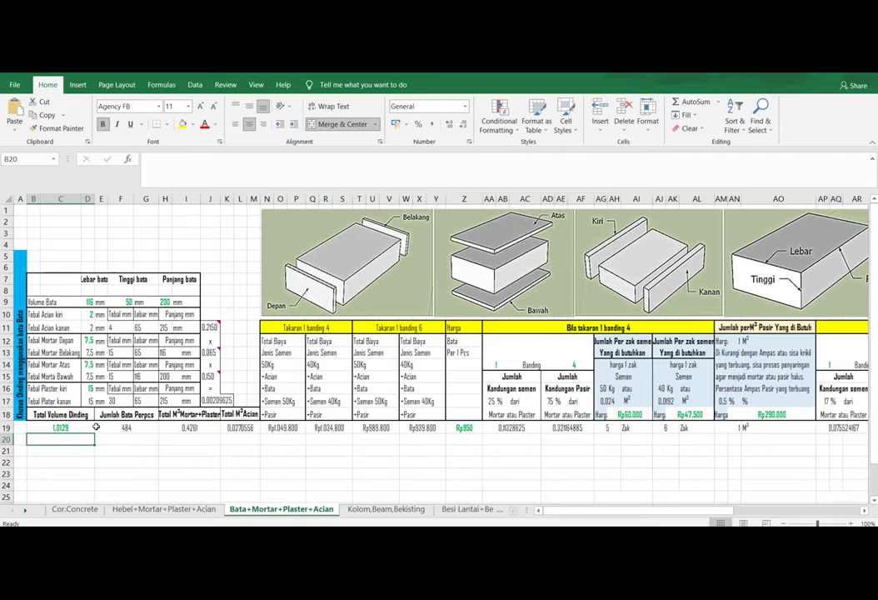
pyautogui.hscroll(5, 96, 426)
pyautogui.click(393, 428)
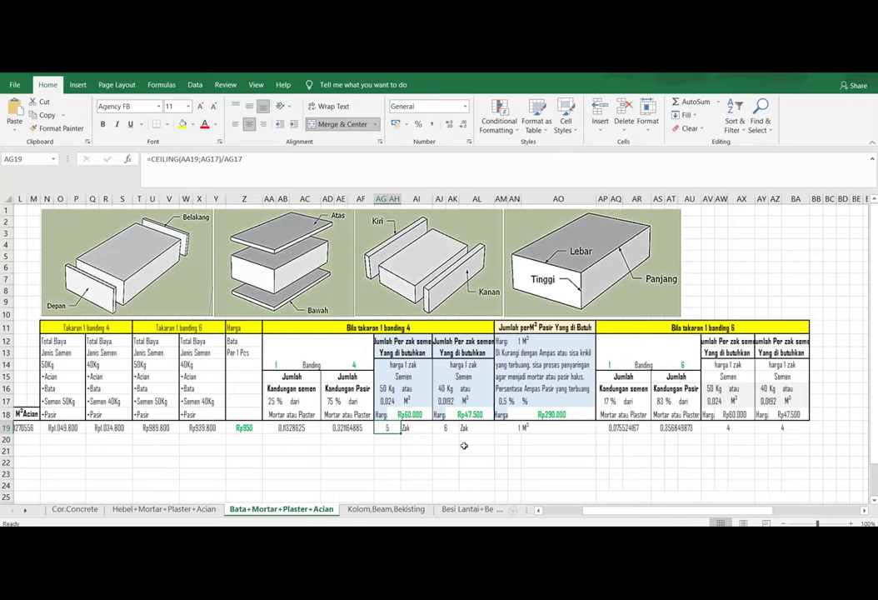
pyautogui.click(445, 428)
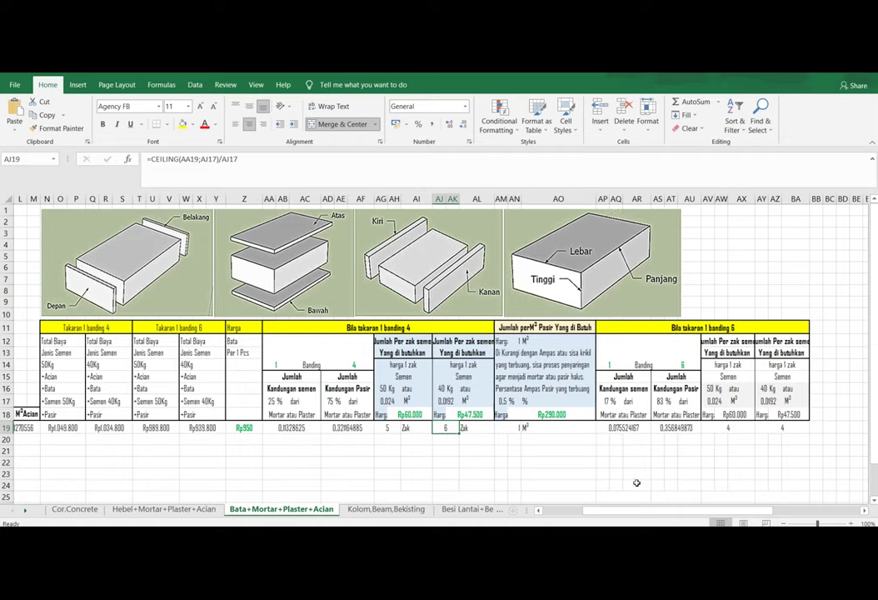
pyautogui.moveTo(654, 510); pyautogui.dragTo(672, 515)
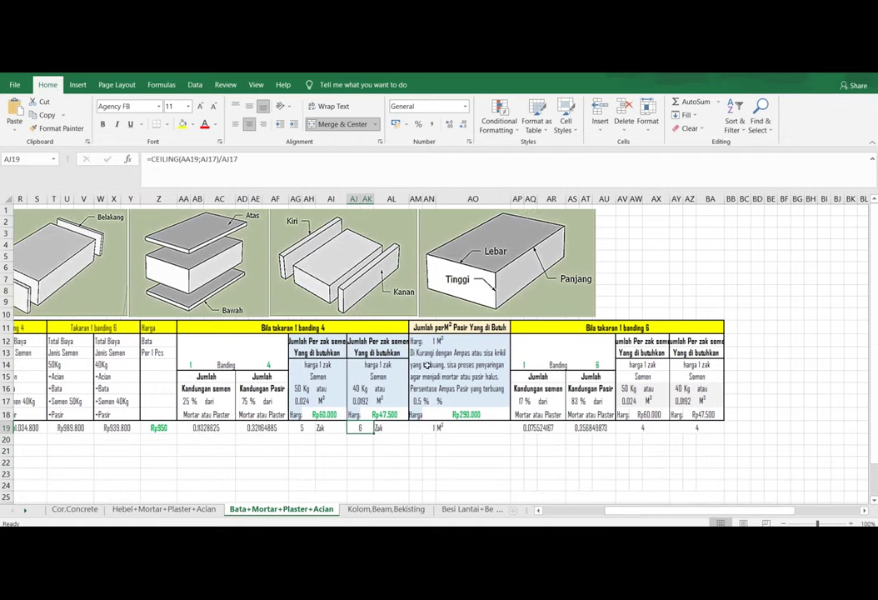
pyautogui.click(428, 427)
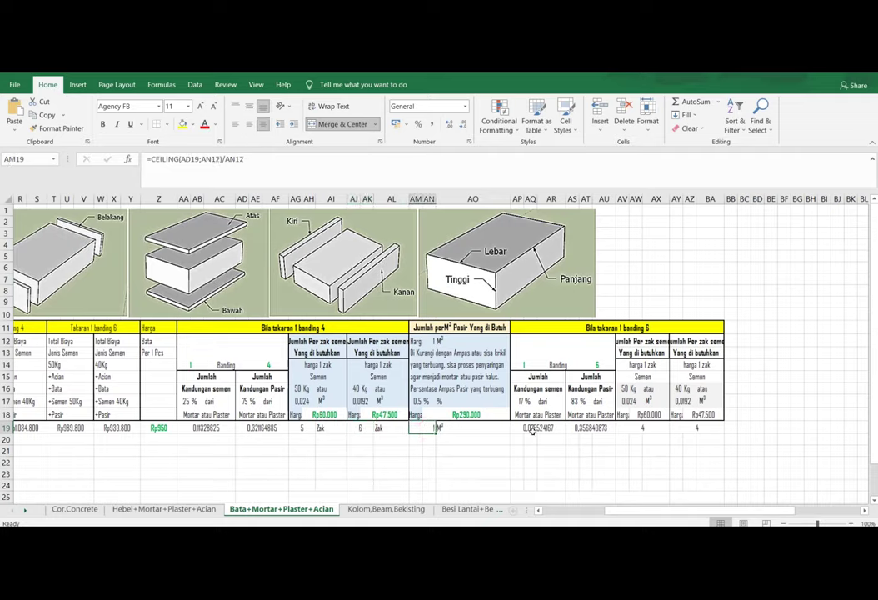
pyautogui.click(485, 413)
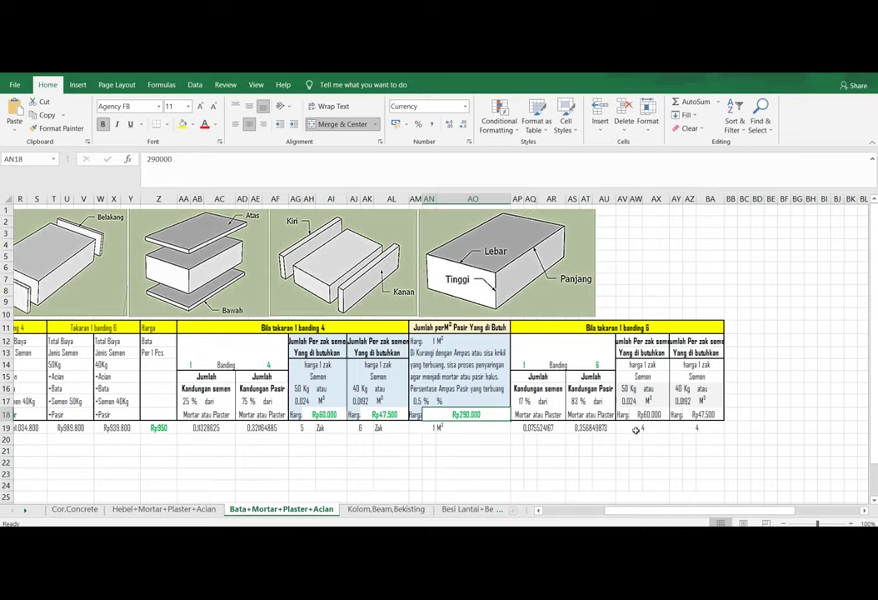
pyautogui.click(596, 364)
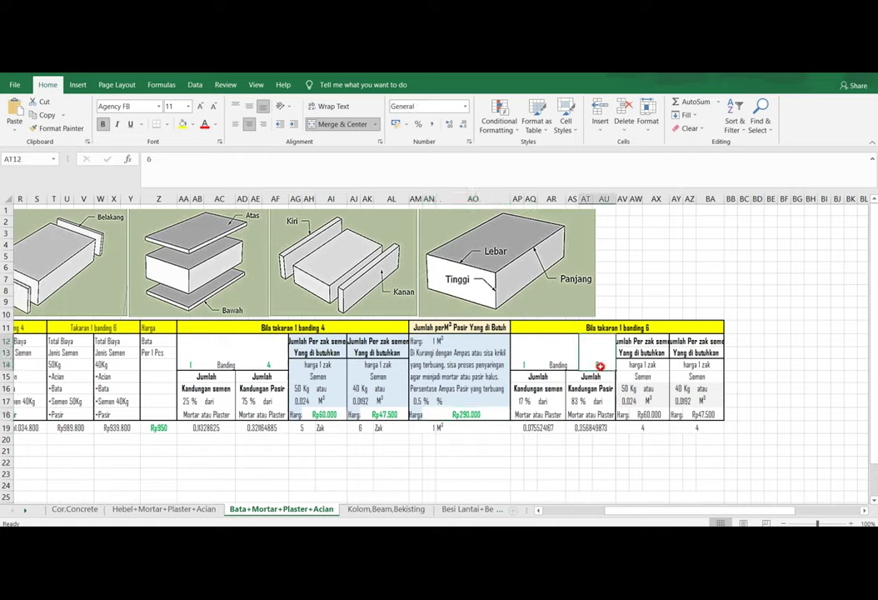
pyautogui.click(521, 365)
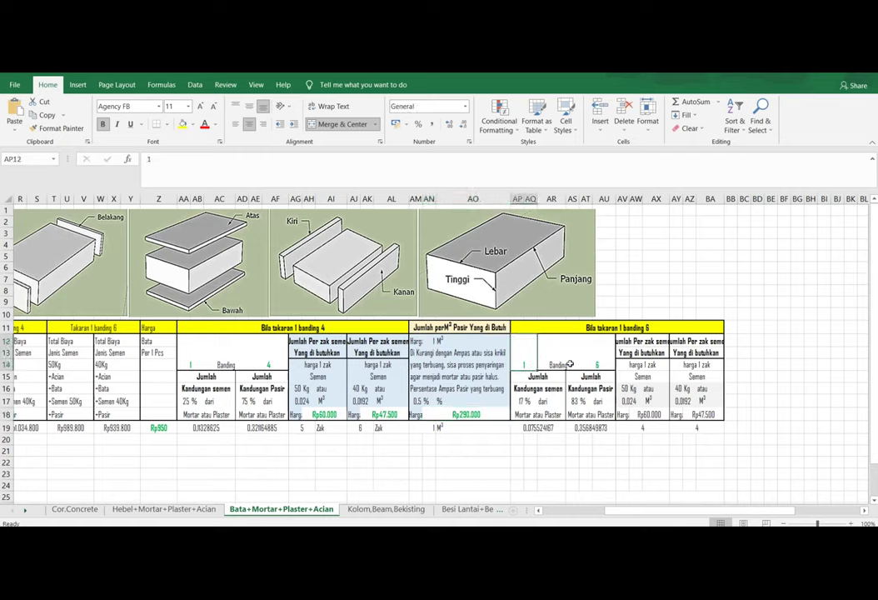
pyautogui.click(188, 356)
pyautogui.click(279, 350)
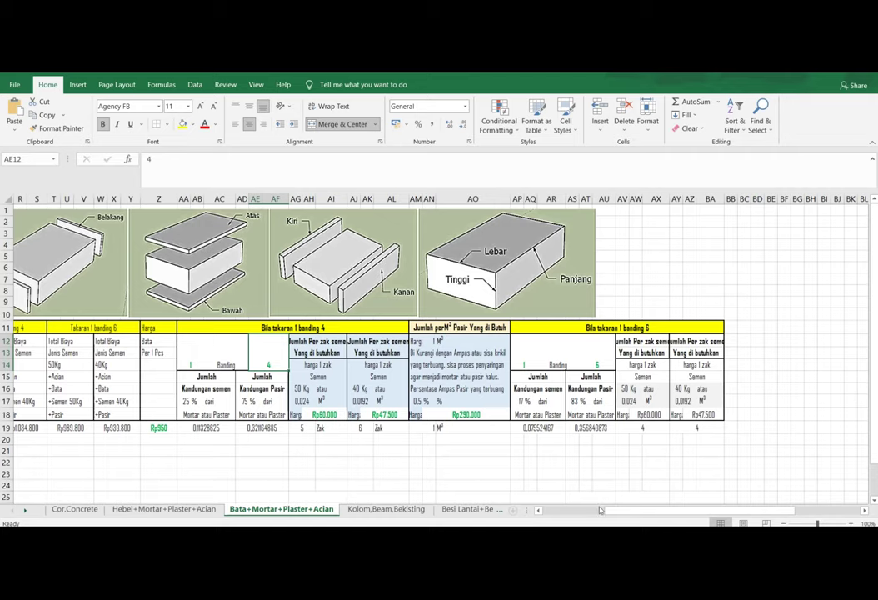
pyautogui.moveTo(595, 508); pyautogui.dragTo(537, 508)
pyautogui.click(450, 425)
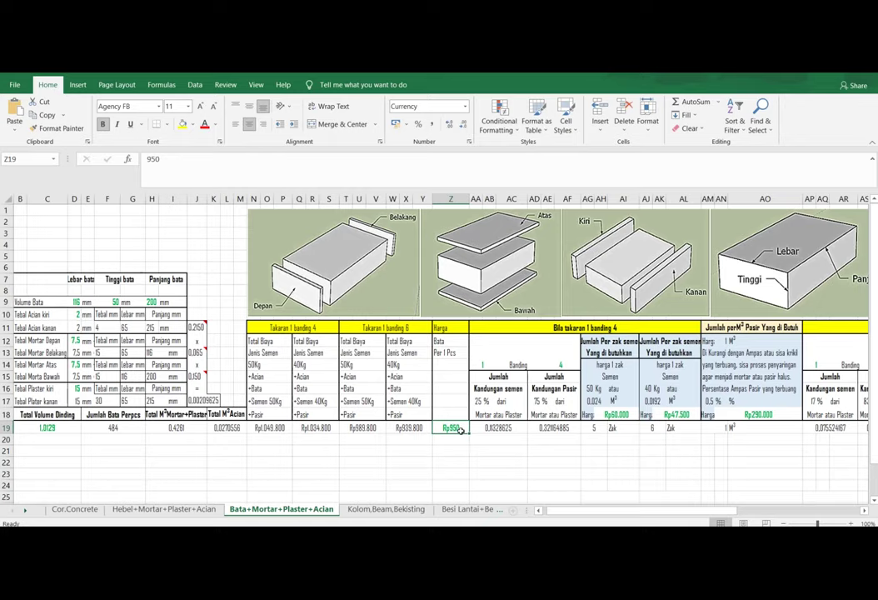
pyautogui.hscroll(-1, 479, 416)
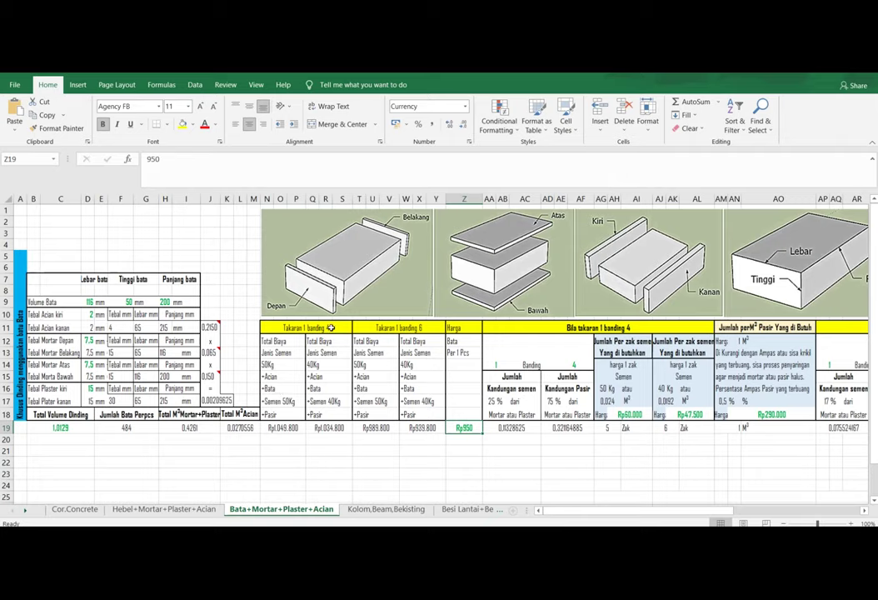
pyautogui.click(287, 415)
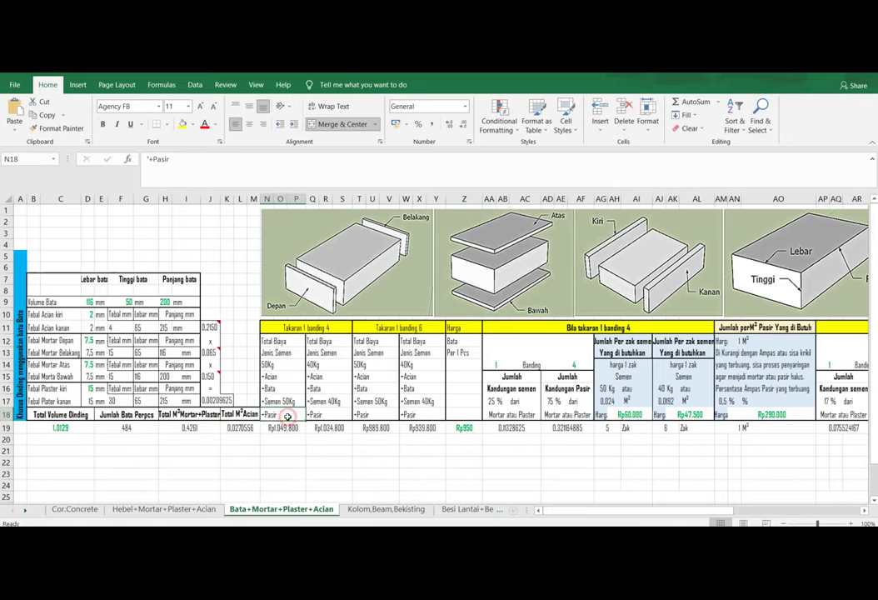
pyautogui.click(293, 429)
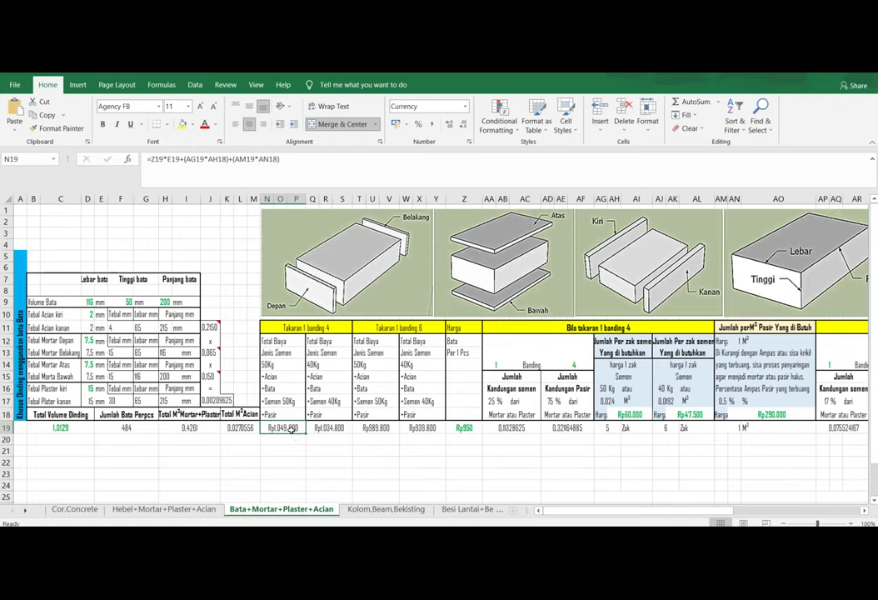
pyautogui.click(315, 365)
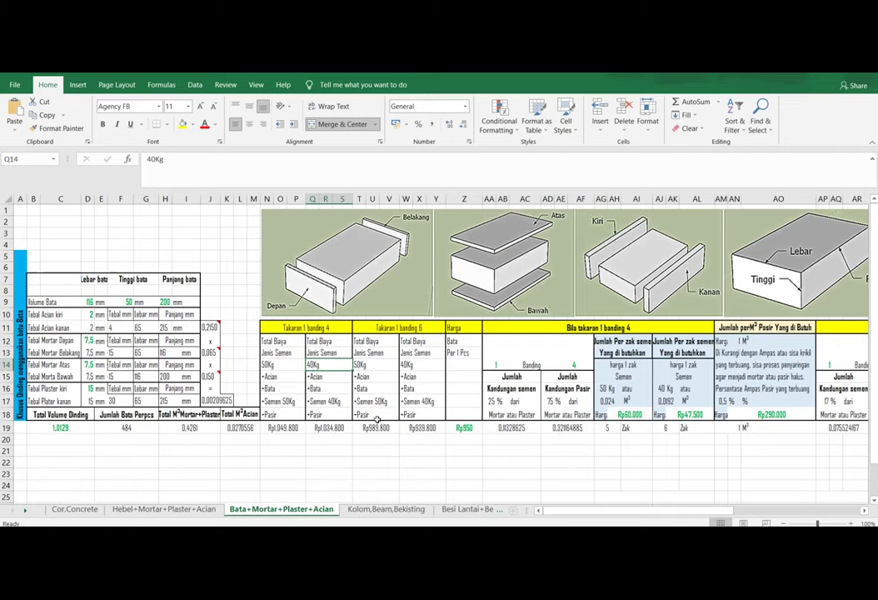
pyautogui.moveTo(565, 511)
pyautogui.mouseDown()
pyautogui.moveTo(583, 513)
pyautogui.moveTo(565, 512)
pyautogui.mouseUp()
pyautogui.click(60, 428)
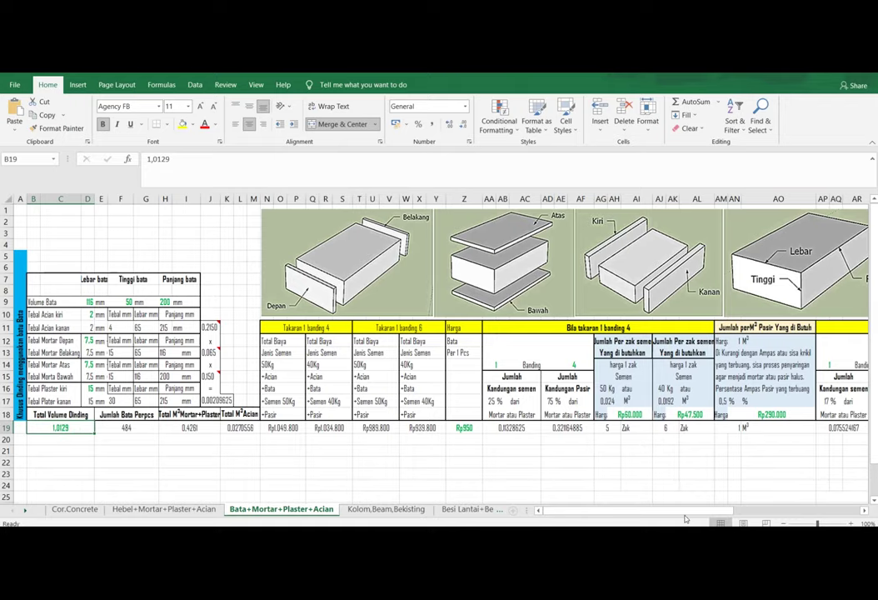
pyautogui.moveTo(696, 510)
pyautogui.mouseDown()
pyautogui.moveTo(763, 513)
pyautogui.moveTo(695, 512)
pyautogui.mouseUp()
pyautogui.click(89, 339)
pyautogui.click(86, 303)
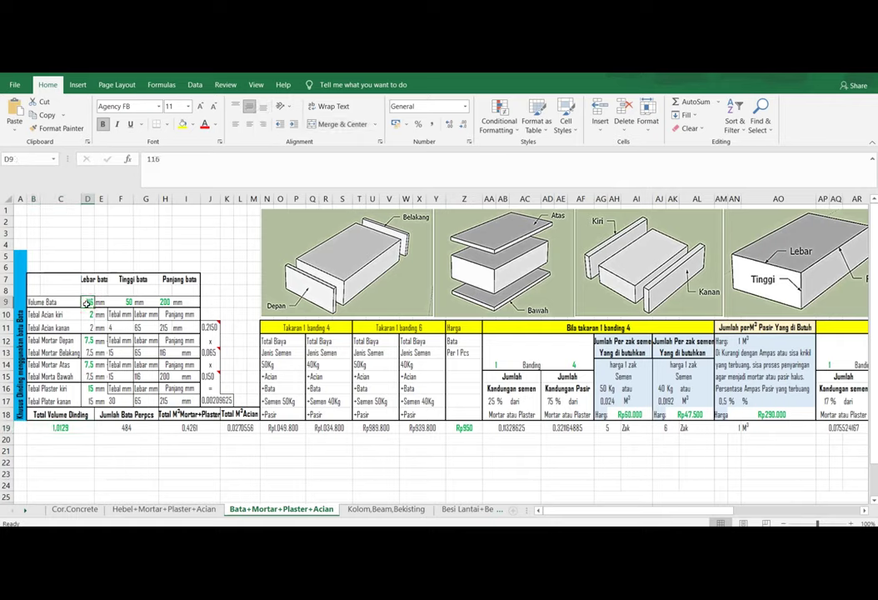
pyautogui.click(125, 303)
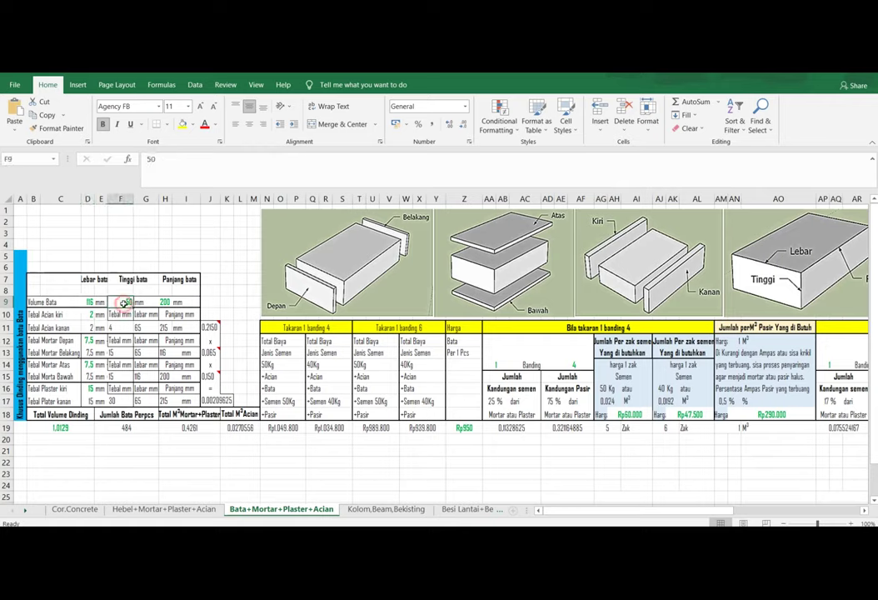
pyautogui.click(170, 303)
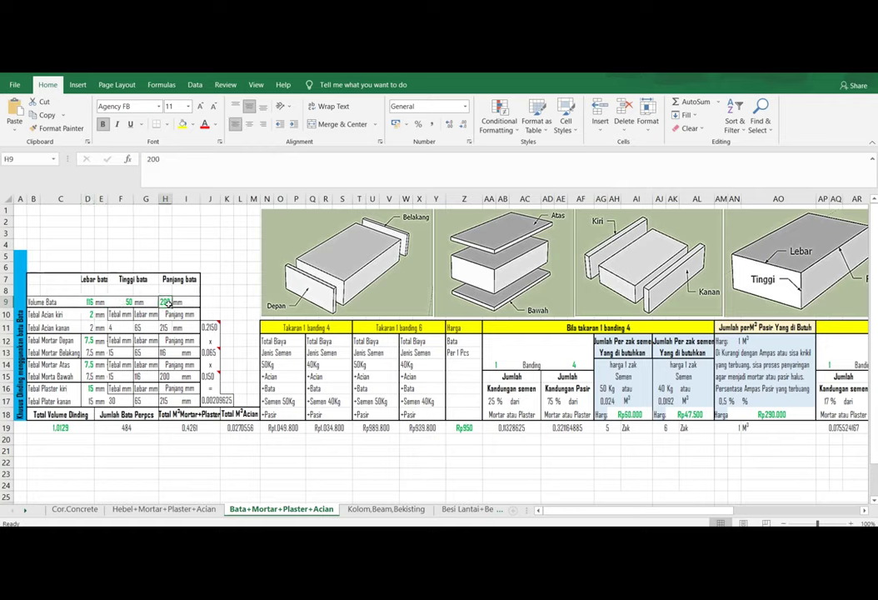
pyautogui.click(92, 316)
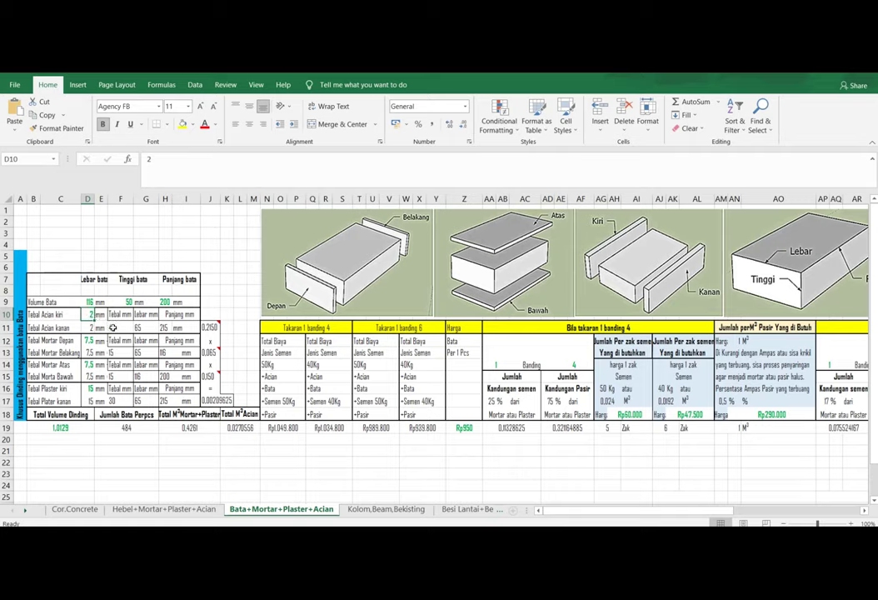
pyautogui.click(121, 329)
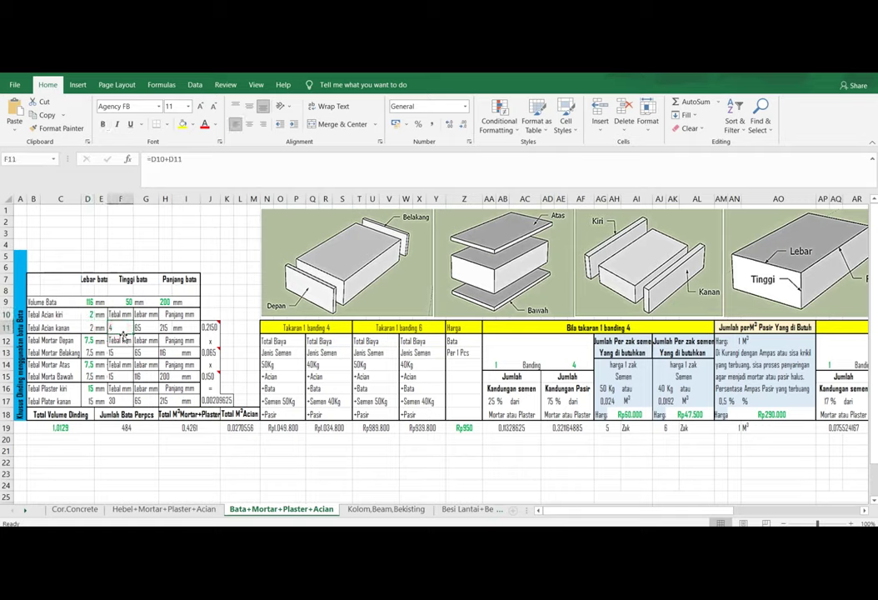
pyautogui.click(90, 301)
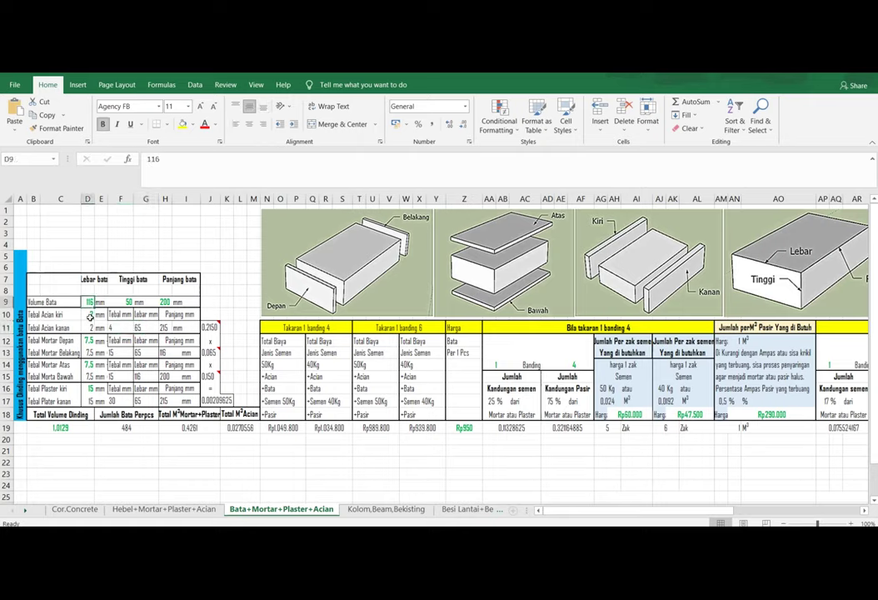
pyautogui.click(72, 426)
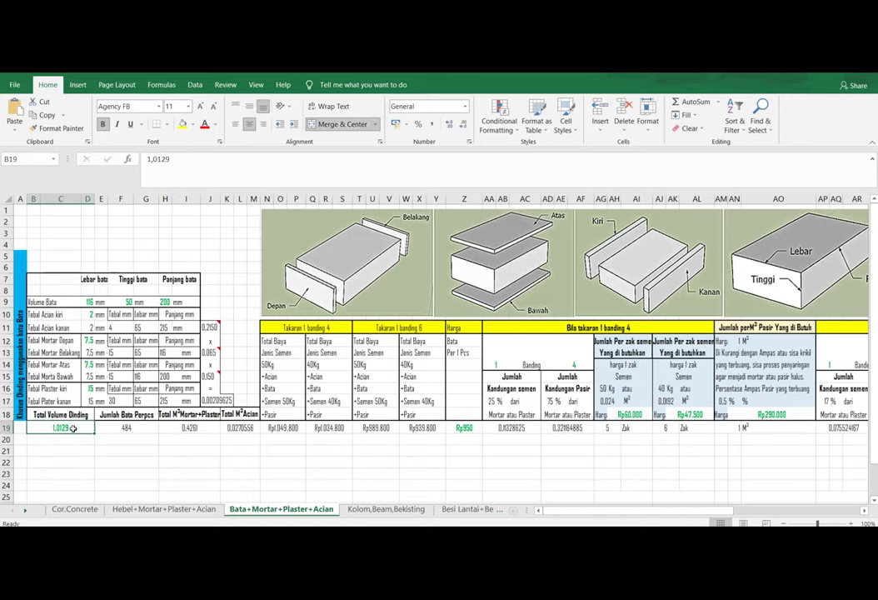
pyautogui.click(496, 367)
pyautogui.click(464, 428)
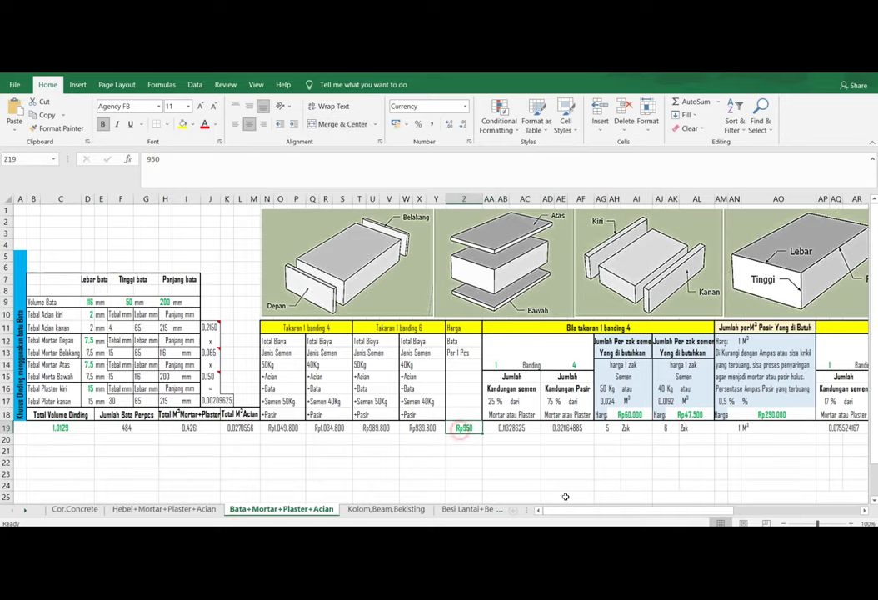
pyautogui.moveTo(569, 508); pyautogui.dragTo(583, 506)
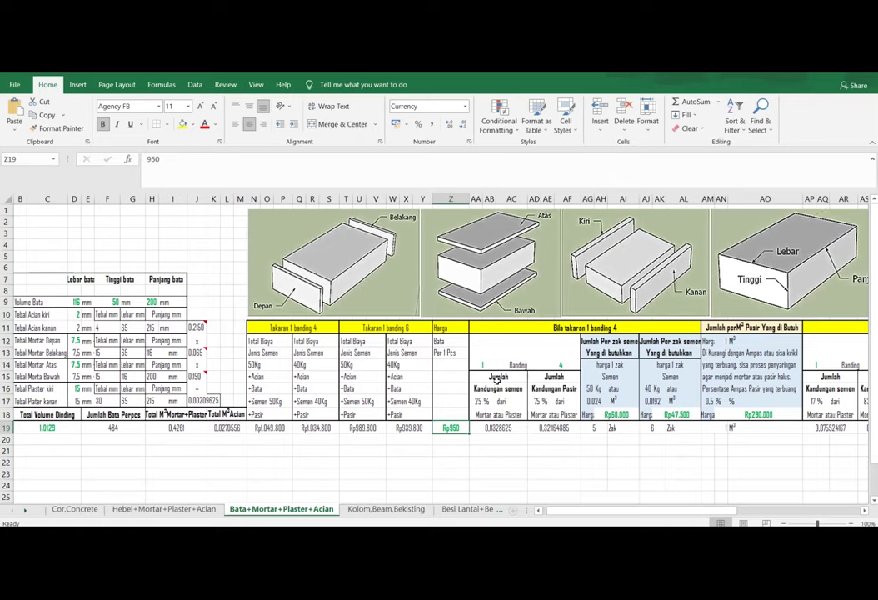
pyautogui.click(489, 368)
pyautogui.click(572, 367)
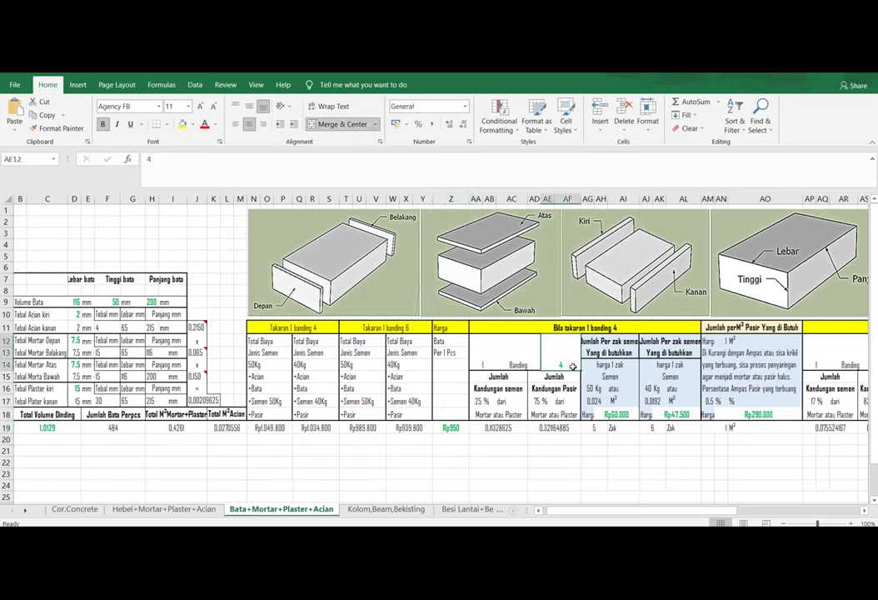
pyautogui.write('3')
pyautogui.press('Return')
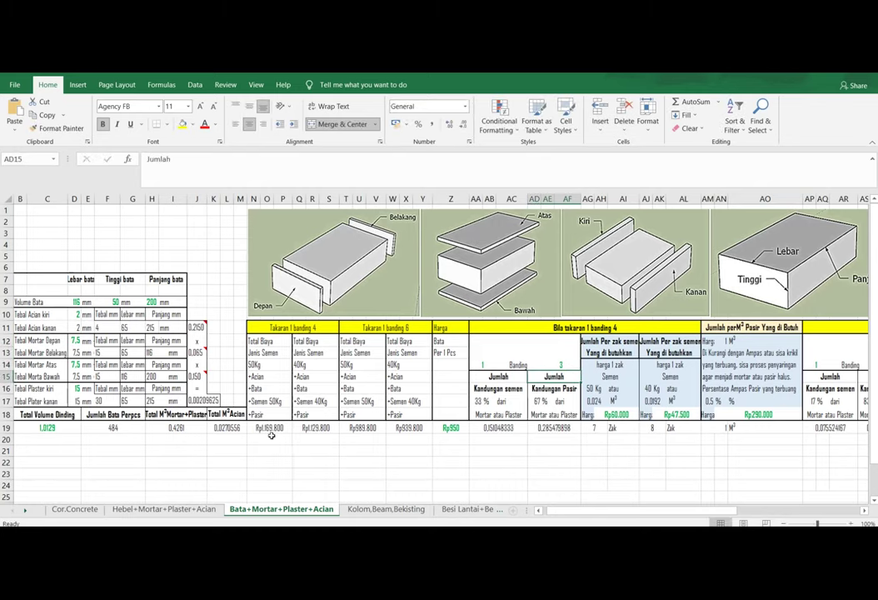
pyautogui.click(568, 365)
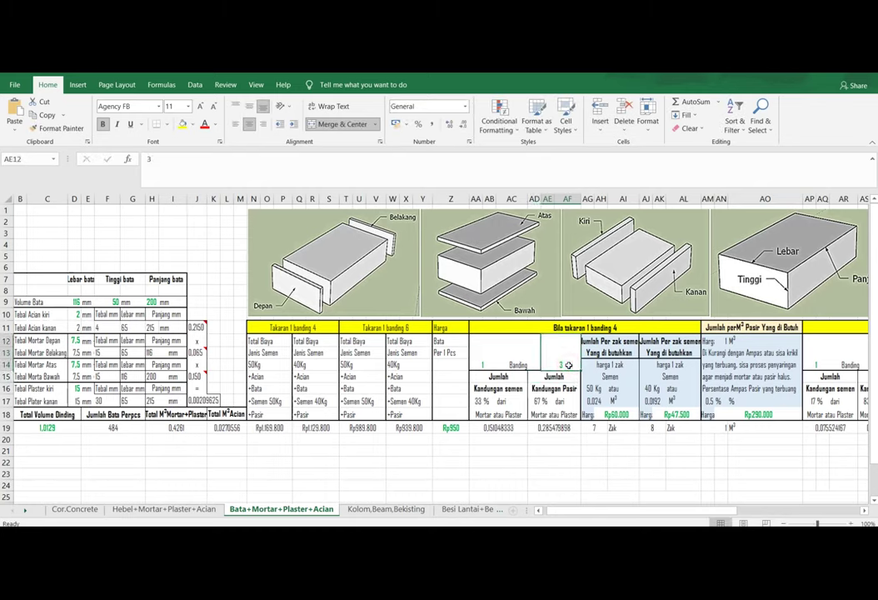
pyautogui.write('4')
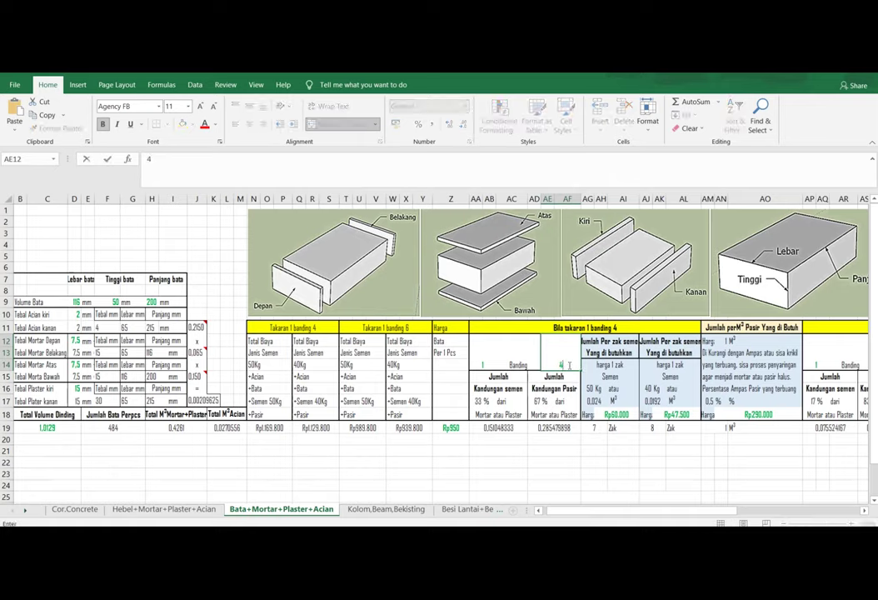
pyautogui.press('Return')
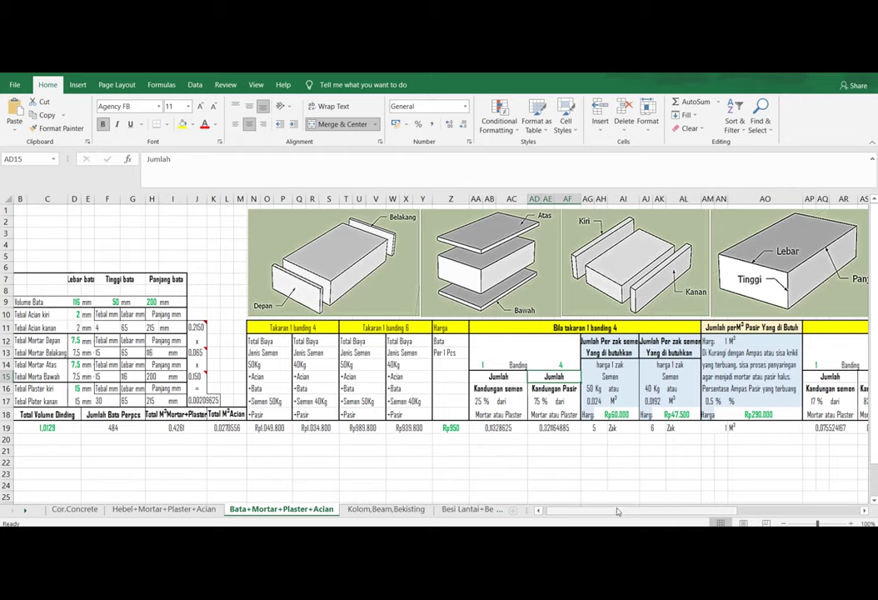
pyautogui.moveTo(617, 510); pyautogui.dragTo(612, 509)
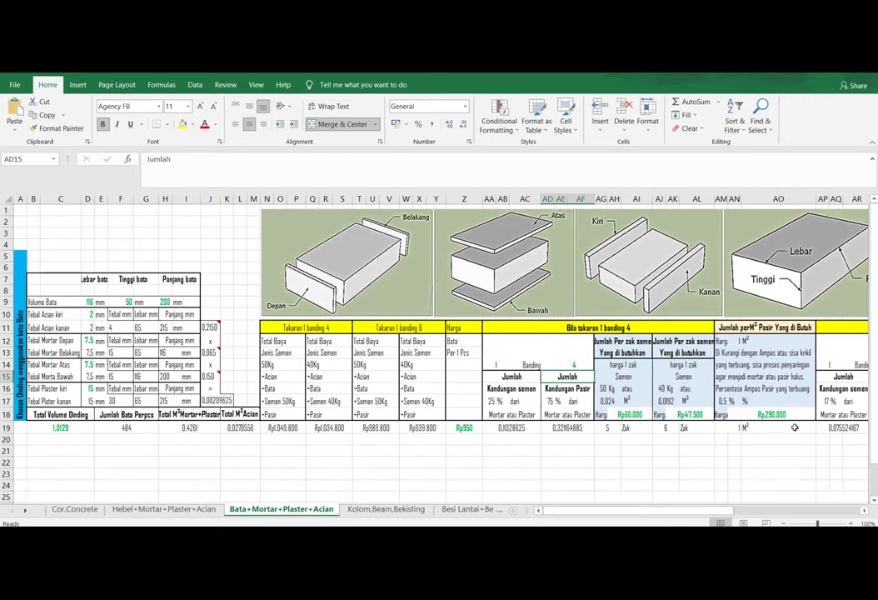
pyautogui.scroll(-1, 794, 427)
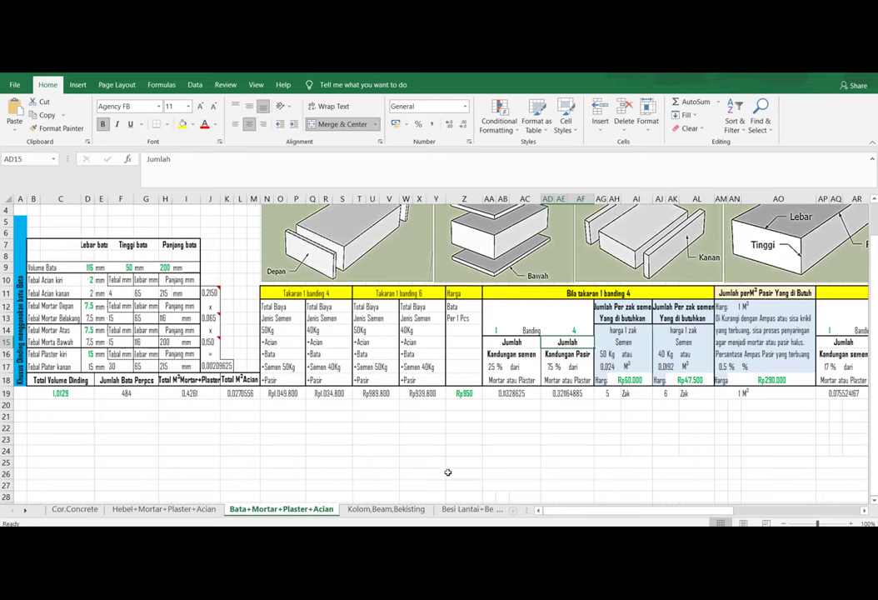
pyautogui.scroll(1, 450, 465)
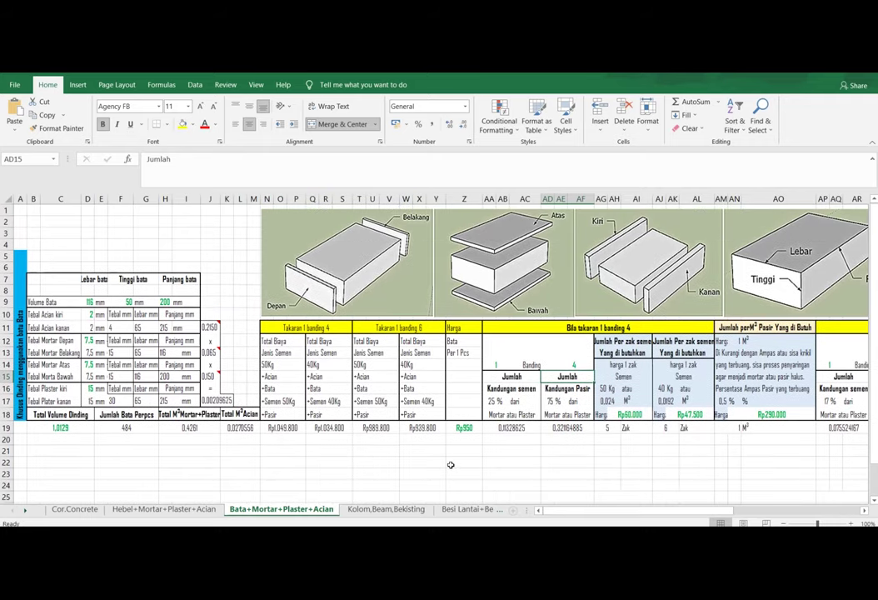
pyautogui.moveTo(429, 294); pyautogui.dragTo(432, 296)
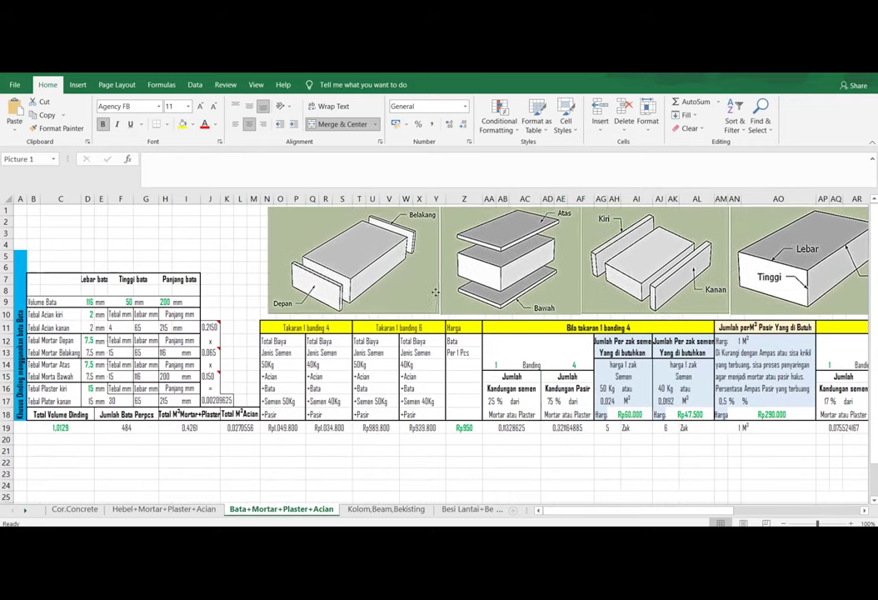
pyautogui.click(433, 295)
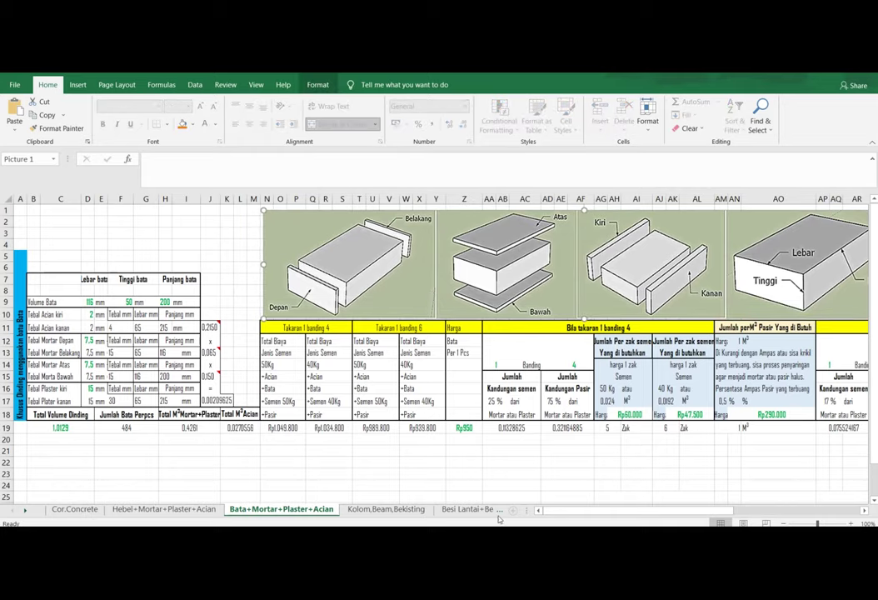
pyautogui.moveTo(550, 510); pyautogui.dragTo(556, 509)
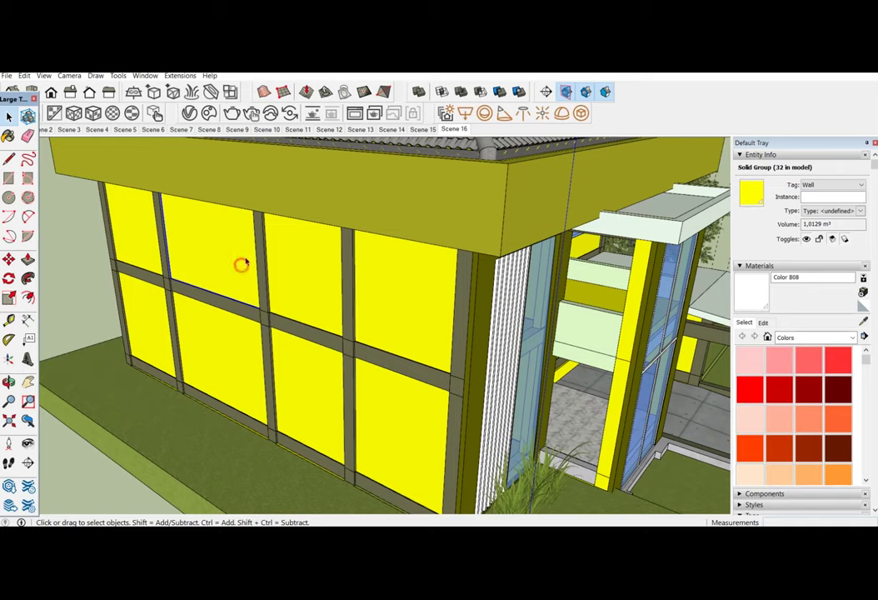
# - Copy a yellow wall panel with Move and Ctrl, placing it left of the facade
pyautogui.press('m')
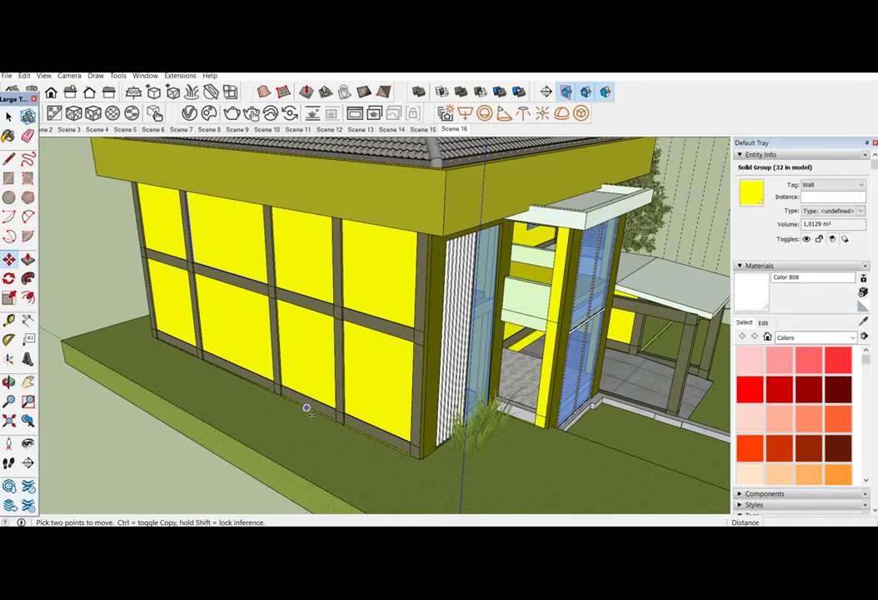
pyautogui.press('ctrl')
pyautogui.click(310, 425)
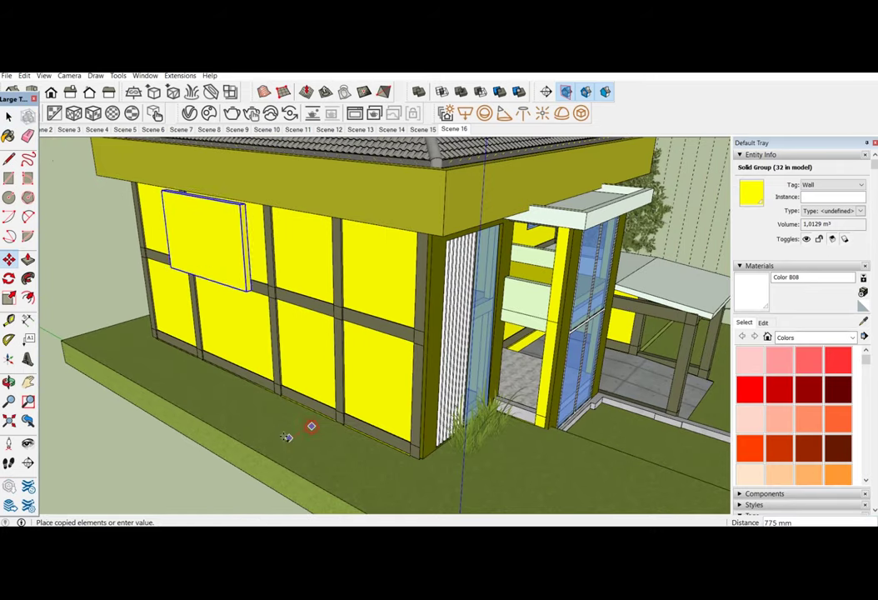
pyautogui.click(198, 485)
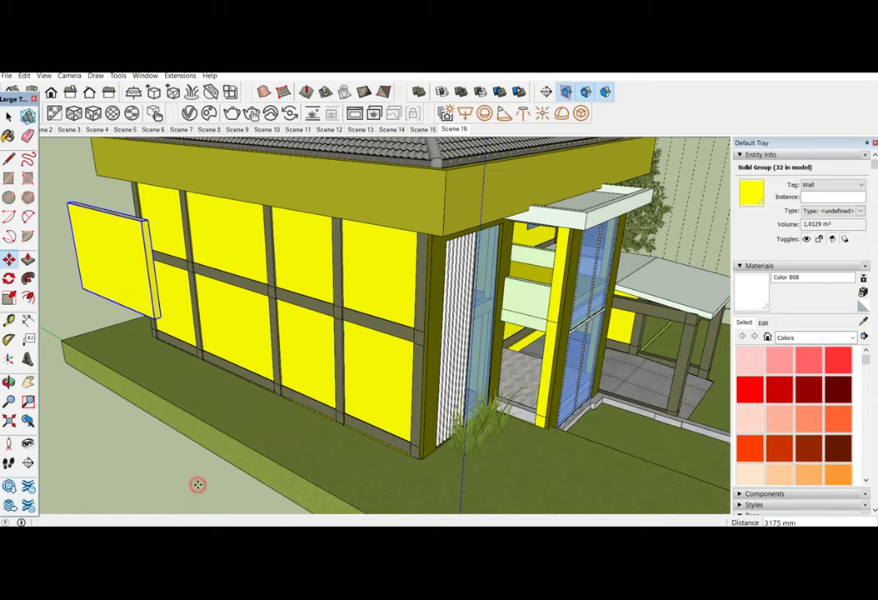
pyautogui.scroll(3, 180, 304)
pyautogui.moveTo(180, 304)
pyautogui.mouseDown(button='middle')
pyautogui.moveTo(179, 364)
pyautogui.moveTo(265, 341)
pyautogui.mouseUp(button='middle')
pyautogui.scroll(2, 267, 329)
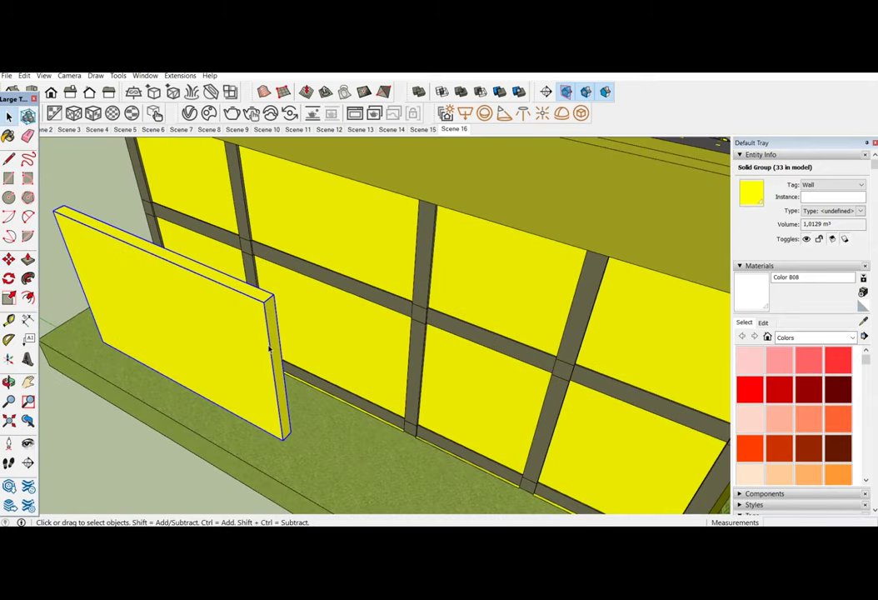
pyautogui.scroll(1, 268, 324)
pyautogui.scroll(-3, 283, 350)
pyautogui.scroll(4, 314, 422)
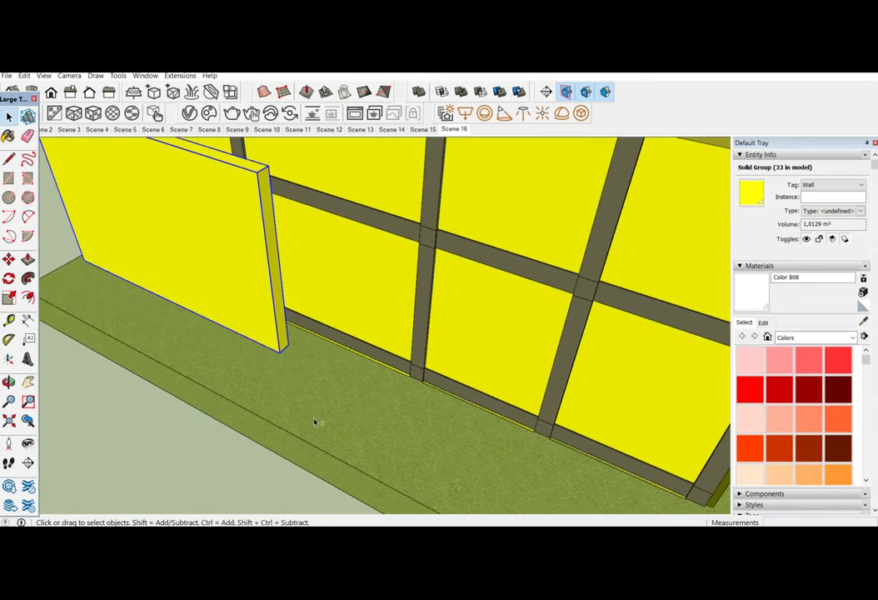
pyautogui.moveTo(315, 422)
pyautogui.mouseDown(button='middle')
pyautogui.moveTo(313, 377)
pyautogui.moveTo(343, 421)
pyautogui.moveTo(307, 308)
pyautogui.moveTo(284, 329)
pyautogui.moveTo(337, 352)
pyautogui.moveTo(319, 360)
pyautogui.moveTo(300, 351)
pyautogui.mouseUp(button='middle')
pyautogui.press('r')
# - Draw a small rectangle at the panel's base and push/pull it into a box
pyautogui.click(283, 332)
pyautogui.click(337, 349)
pyautogui.press('space')
pyautogui.click(313, 355)
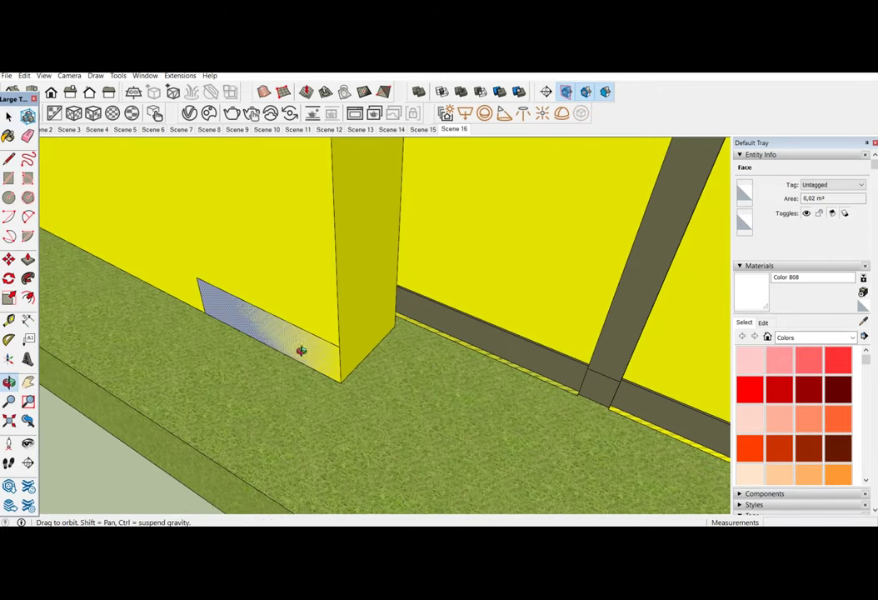
pyautogui.press('p')
pyautogui.click(320, 358)
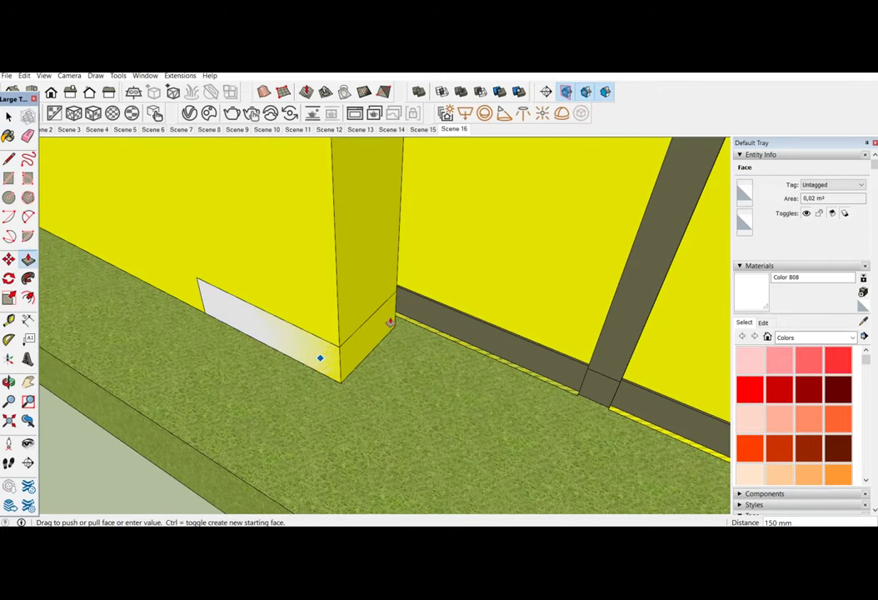
pyautogui.click(320, 358)
pyautogui.press('space')
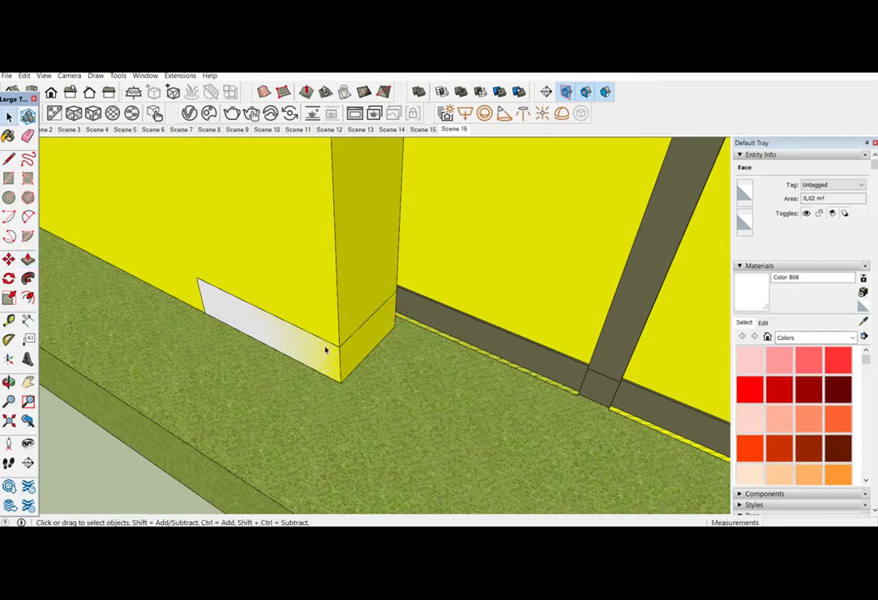
# - Make the box a group and move it beside the post along the wall
pyautogui.tripleClick(324, 343)
pyautogui.rightClick(323, 342)
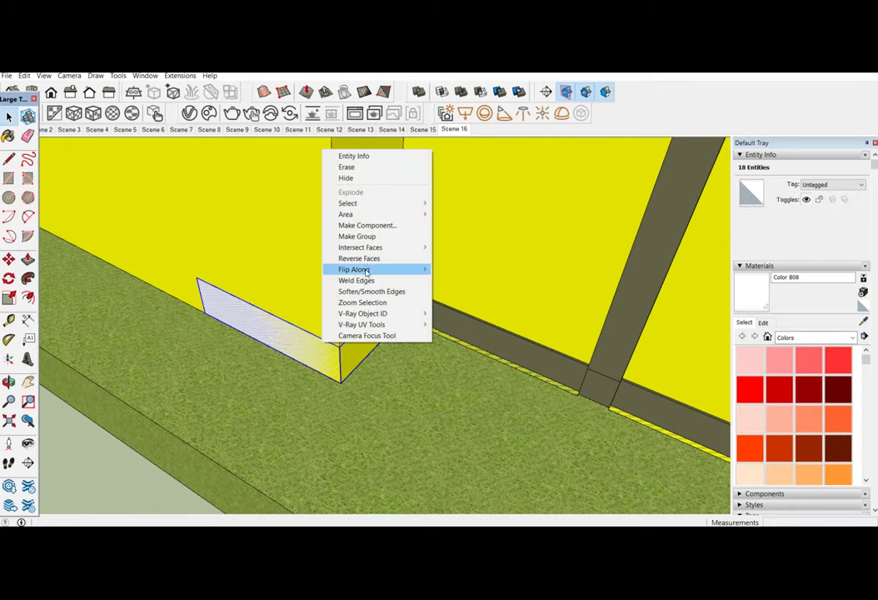
pyautogui.click(365, 236)
pyautogui.press('m')
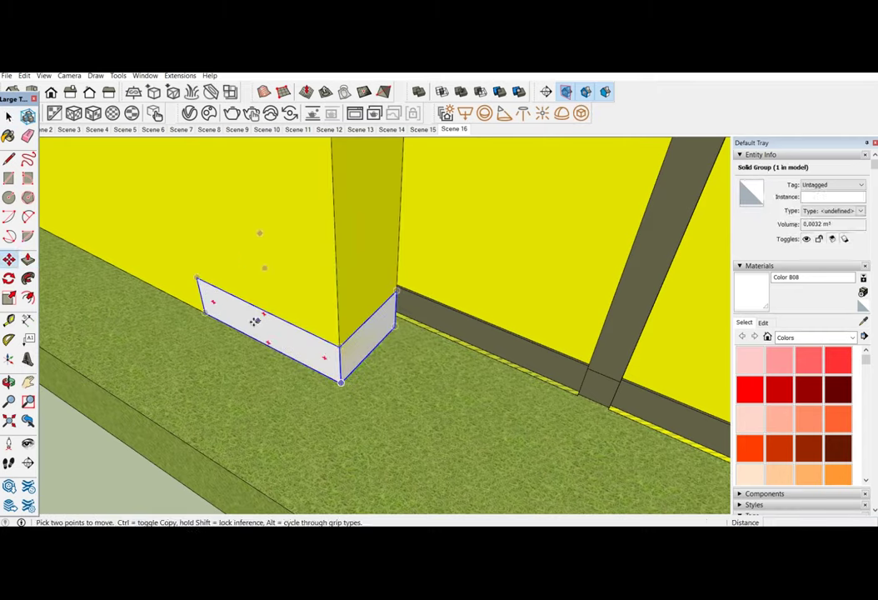
pyautogui.click(208, 315)
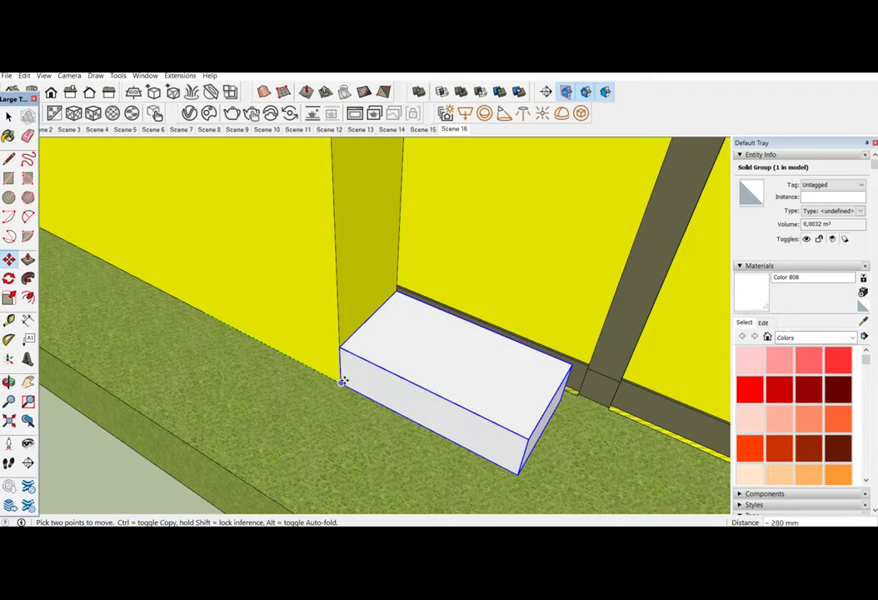
pyautogui.click(368, 399)
pyautogui.press('space')
# - Orbit to view the brick group from another angle
pyautogui.scroll(-2, 400, 391)
pyautogui.scroll(-2, 442, 384)
pyautogui.moveTo(442, 384)
pyautogui.mouseDown(button='middle')
pyautogui.moveTo(413, 371)
pyautogui.moveTo(445, 391)
pyautogui.mouseUp(button='middle')
pyautogui.rightClick(445, 386)
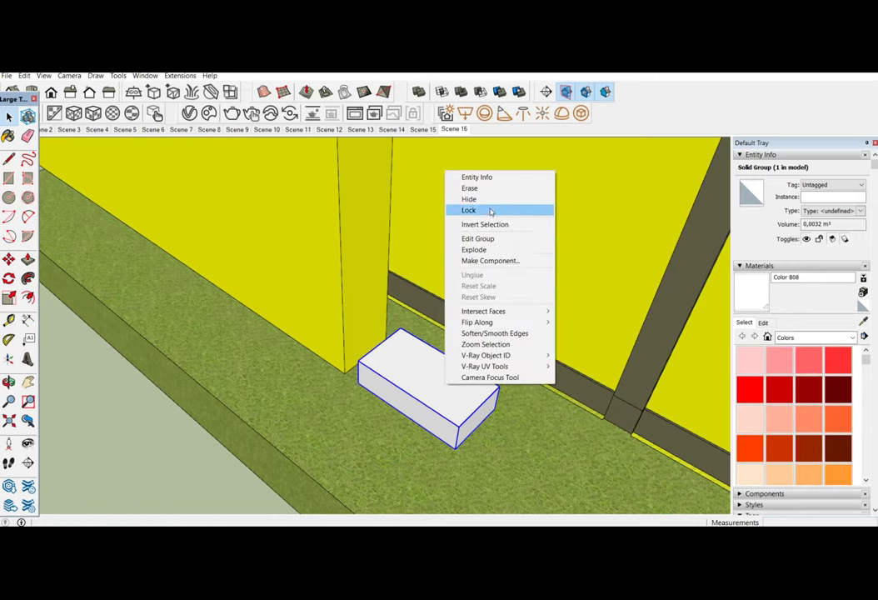
pyautogui.click(490, 177)
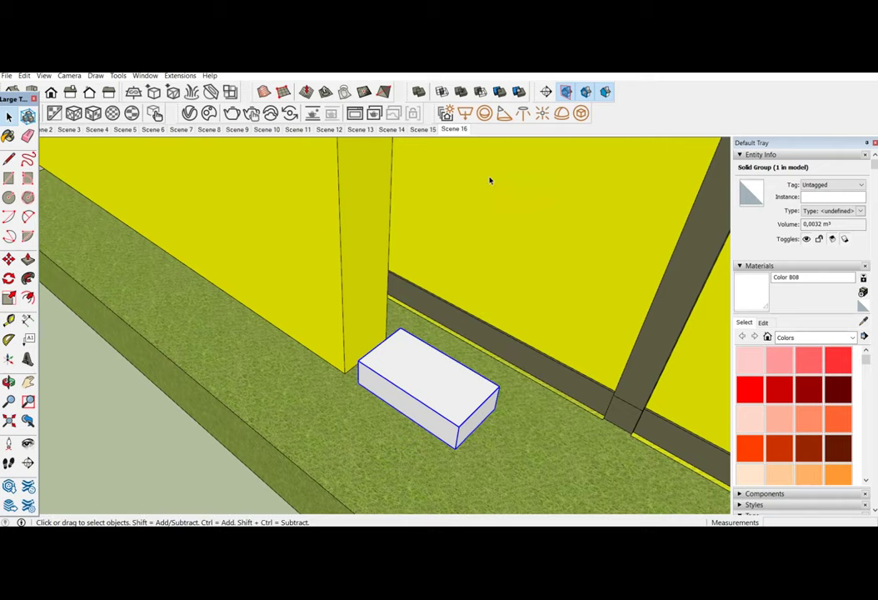
# - Zoom toward the wall's front and select the 0,0032 m³ brick group
pyautogui.scroll(-2, 369, 290)
pyautogui.scroll(-2, 369, 290)
pyautogui.scroll(-2, 400, 265)
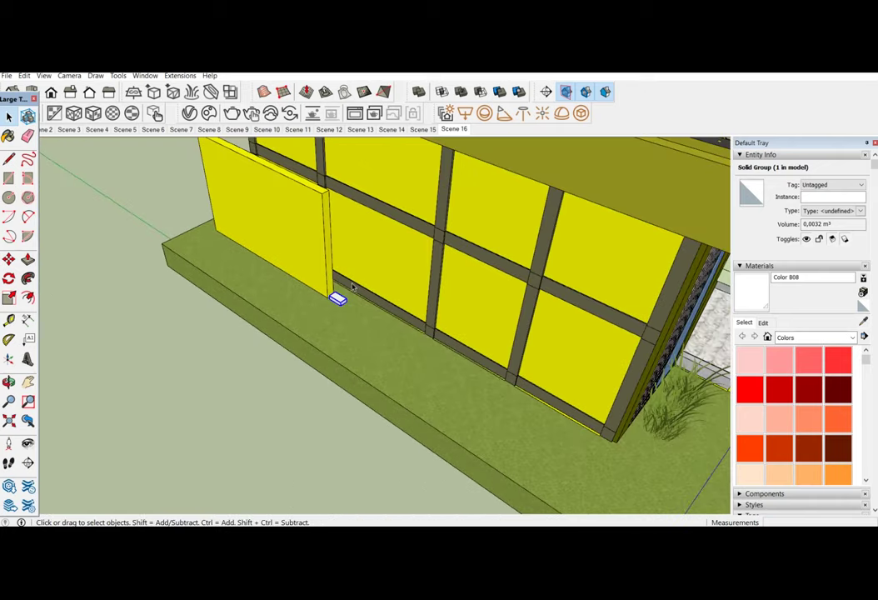
pyautogui.scroll(-2, 400, 265)
pyautogui.scroll(2, 399, 264)
pyautogui.scroll(2, 376, 271)
pyautogui.scroll(2, 365, 267)
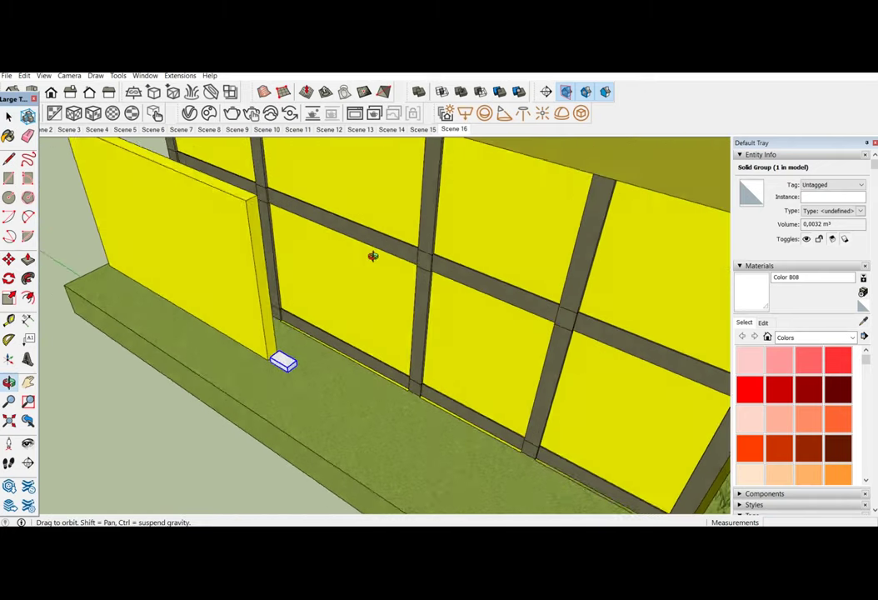
pyautogui.scroll(1, 358, 257)
pyautogui.scroll(-2, 283, 229)
pyautogui.scroll(1, 209, 242)
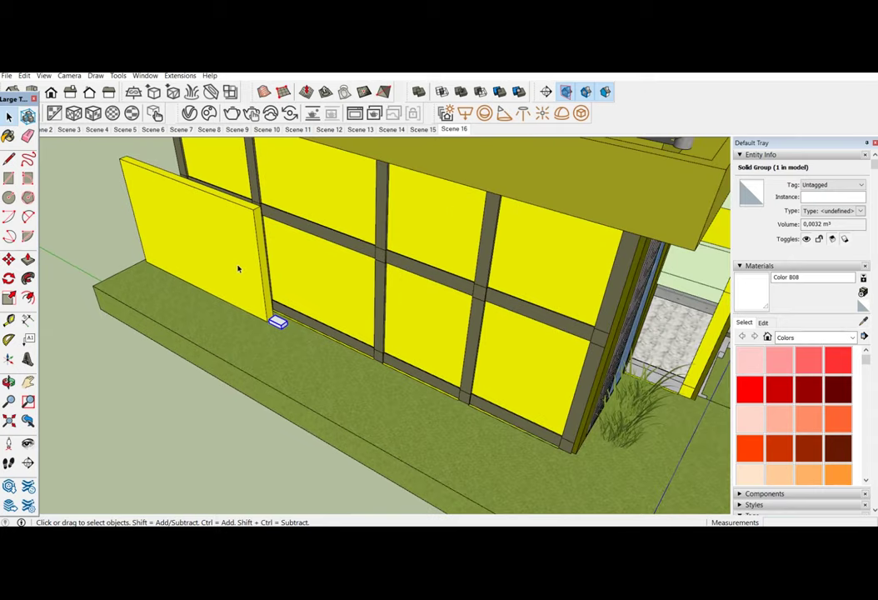
pyautogui.scroll(2, 305, 307)
pyautogui.scroll(1, 305, 308)
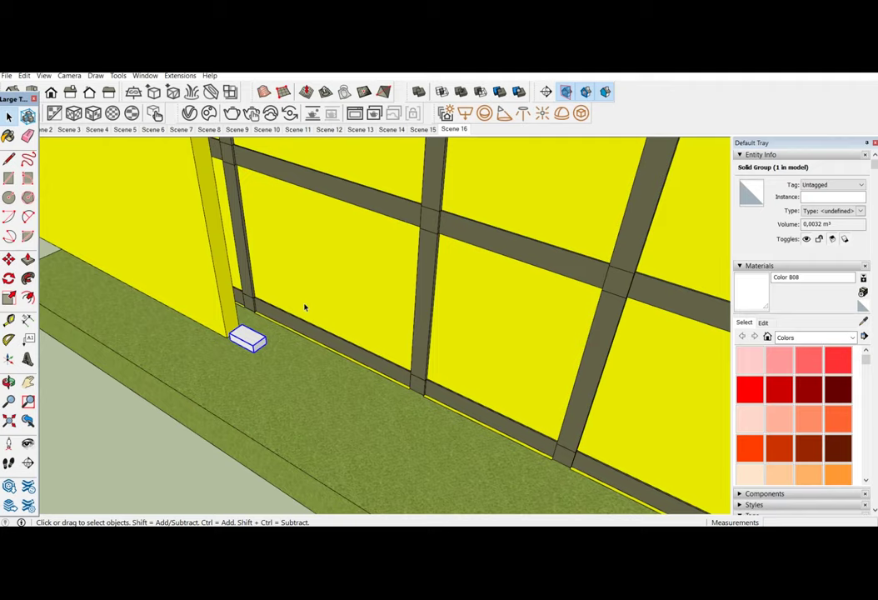
pyautogui.scroll(-3, 305, 307)
pyautogui.moveTo(349, 278)
pyautogui.mouseDown(button='middle')
pyautogui.moveTo(294, 268)
pyautogui.moveTo(411, 280)
pyautogui.mouseUp(button='middle')
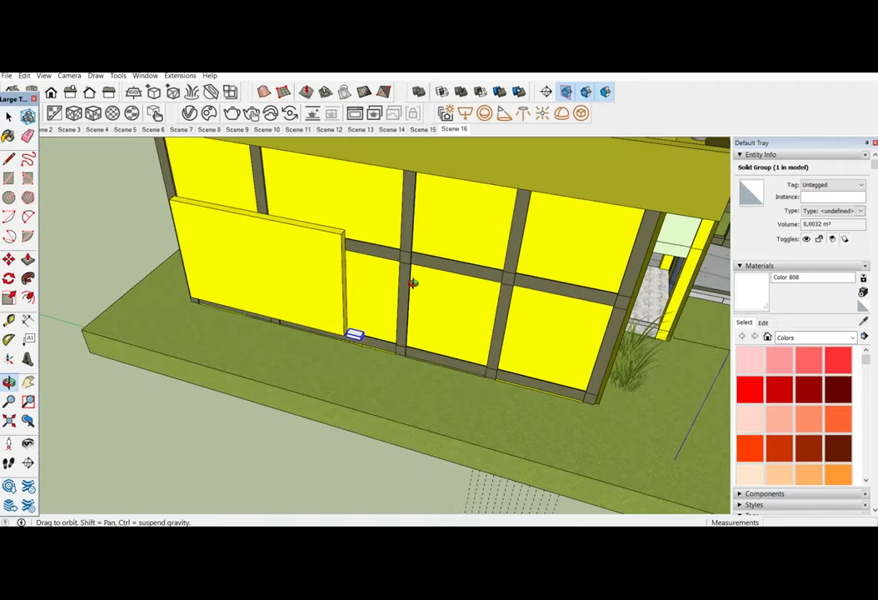
pyautogui.scroll(2, 349, 243)
pyautogui.scroll(2, 350, 244)
pyautogui.moveTo(349, 244)
pyautogui.mouseDown(button='middle')
pyautogui.moveTo(406, 245)
pyautogui.moveTo(330, 250)
pyautogui.mouseUp(button='middle')
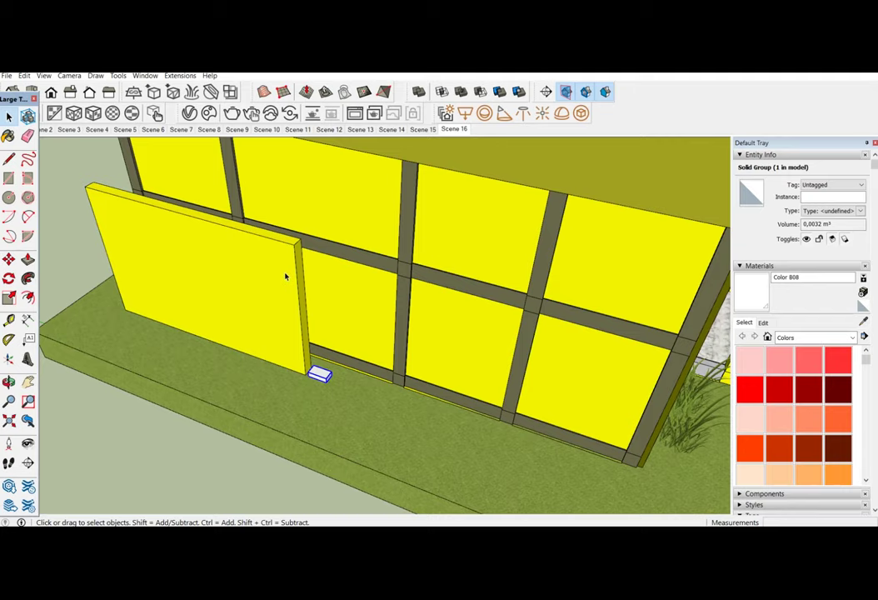
pyautogui.scroll(2, 325, 391)
pyautogui.scroll(3, 329, 416)
pyautogui.click(331, 422)
pyautogui.scroll(2, 330, 423)
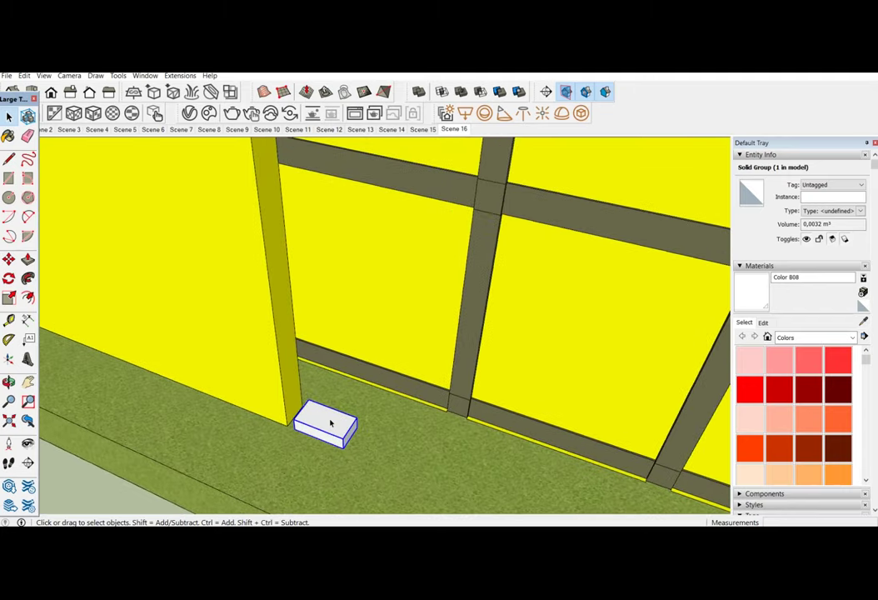
pyautogui.scroll(1, 331, 423)
# - Copy the copied wall panel's 1,0129 m³ volume from Entity Info and return to Excel
pyautogui.rightClick(327, 422)
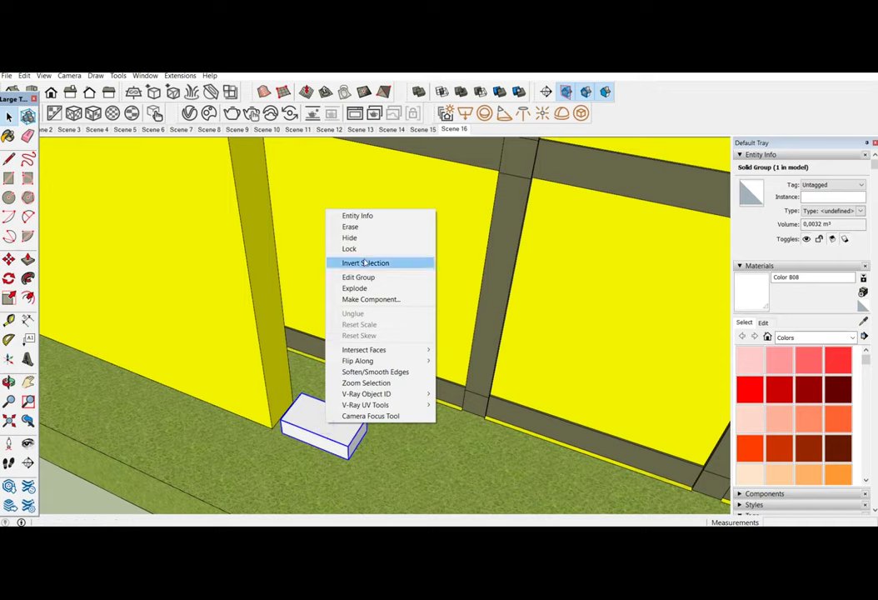
pyautogui.click(360, 215)
pyautogui.click(206, 295)
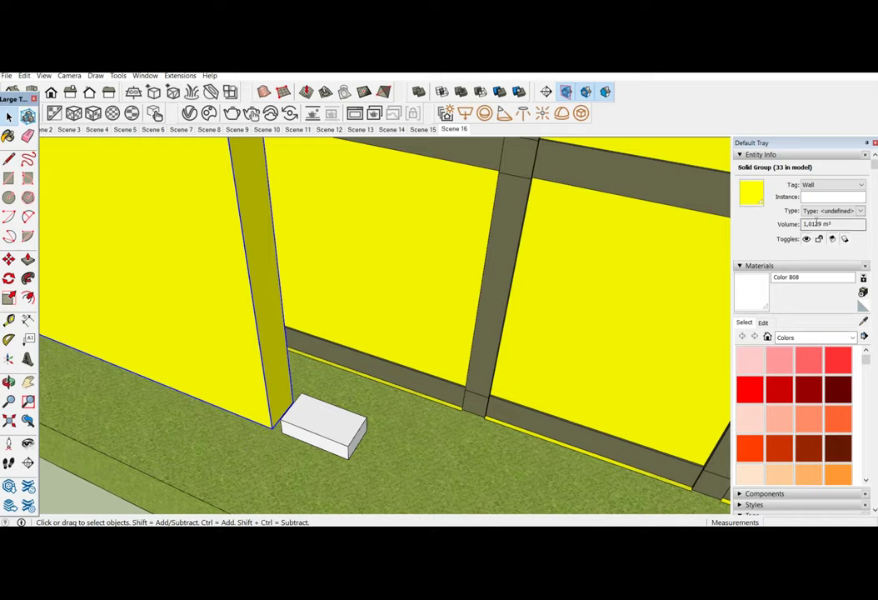
pyautogui.doubleClick(816, 223)
pyautogui.rightClick(813, 221)
pyautogui.click(790, 255)
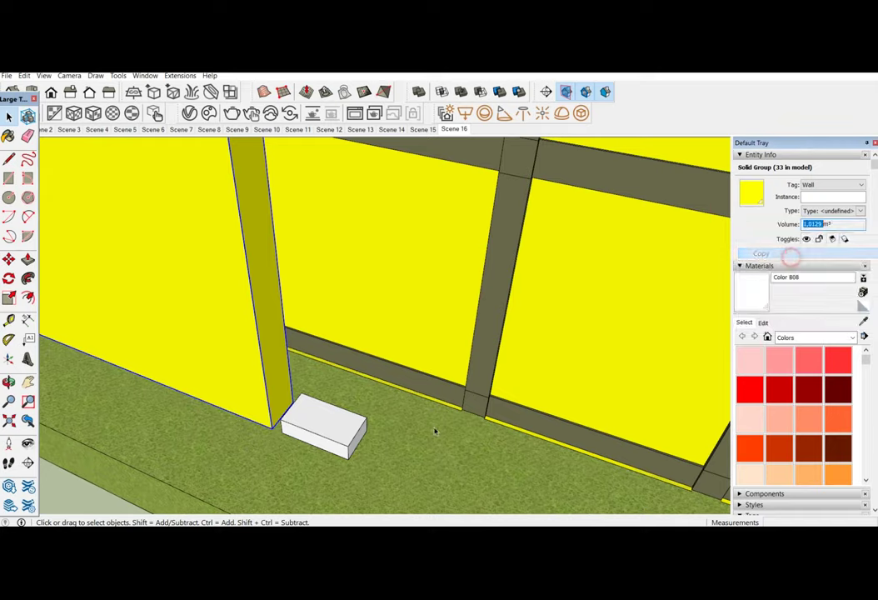
pyautogui.hotkey('alt', 'Tab')
pyautogui.scroll(-2, 313, 458)
pyautogui.scroll(-2, 261, 403)
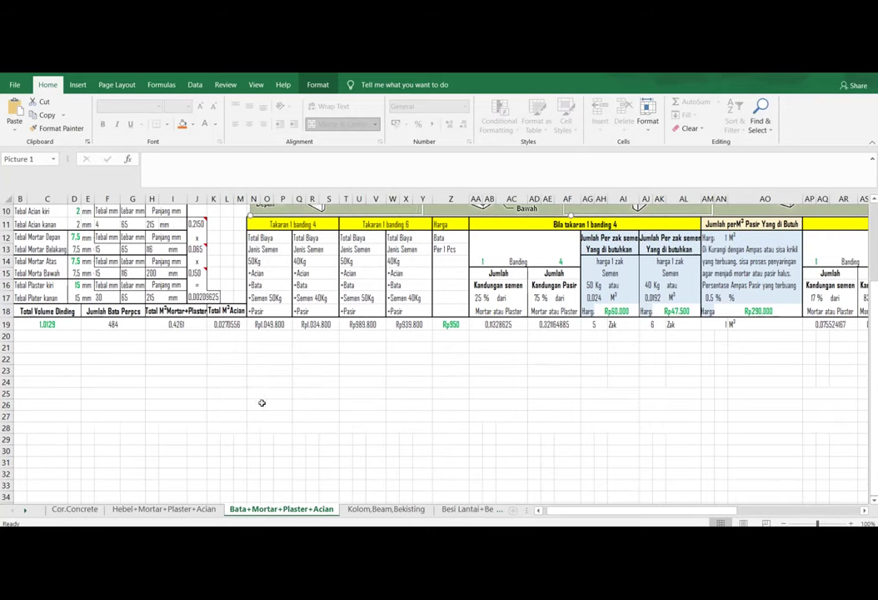
# - Start a formula in N25 with the pasted wall volume: =1,0129/
pyautogui.click(261, 402)
pyautogui.click(261, 394)
pyautogui.write('=')
pyautogui.hotkey('ctrl', 'v')
pyautogui.write('/')
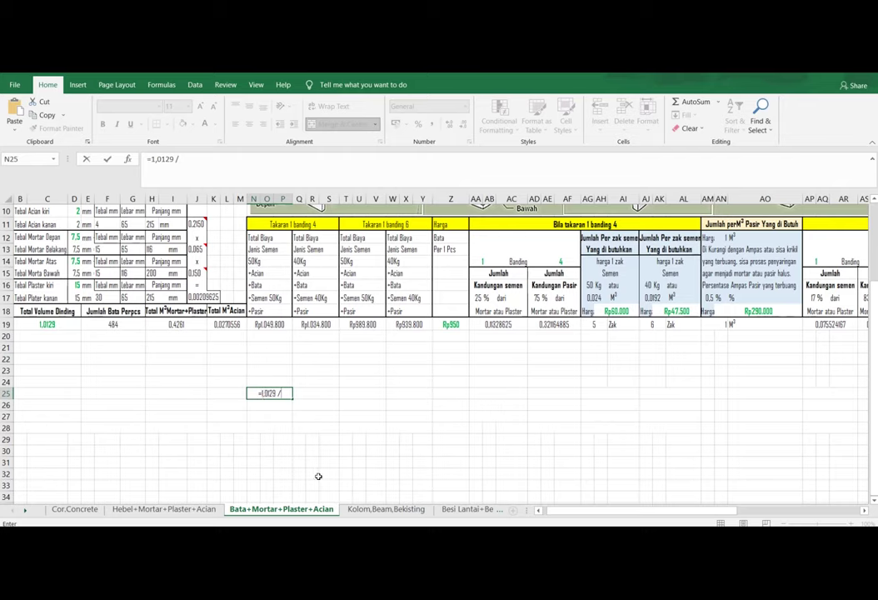
# - Copy the brick's 0,0032 volume from SketchUp as the divisor, giving 316,53125 bricks
pyautogui.hotkey('alt', 'Tab')
pyautogui.click(314, 425)
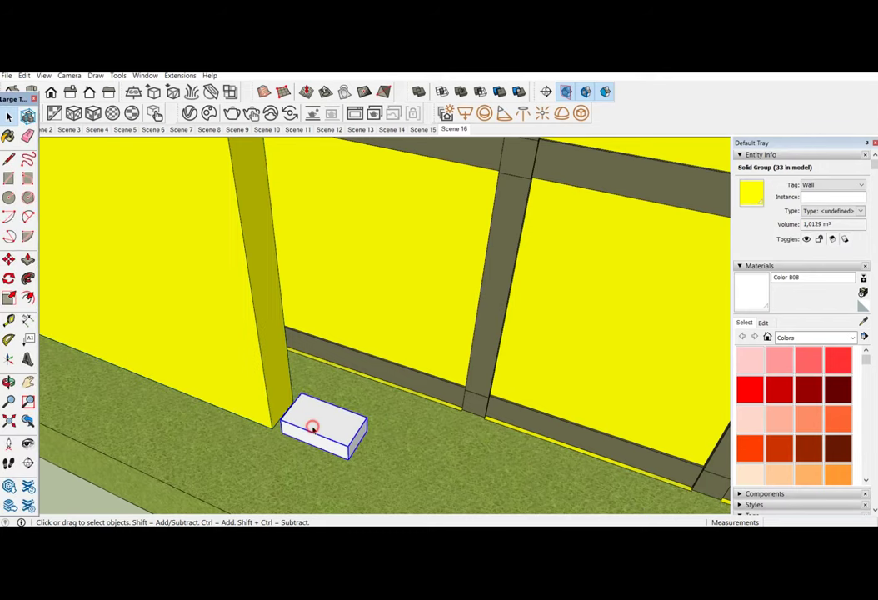
pyautogui.doubleClick(812, 223)
pyautogui.rightClick(812, 224)
pyautogui.click(760, 257)
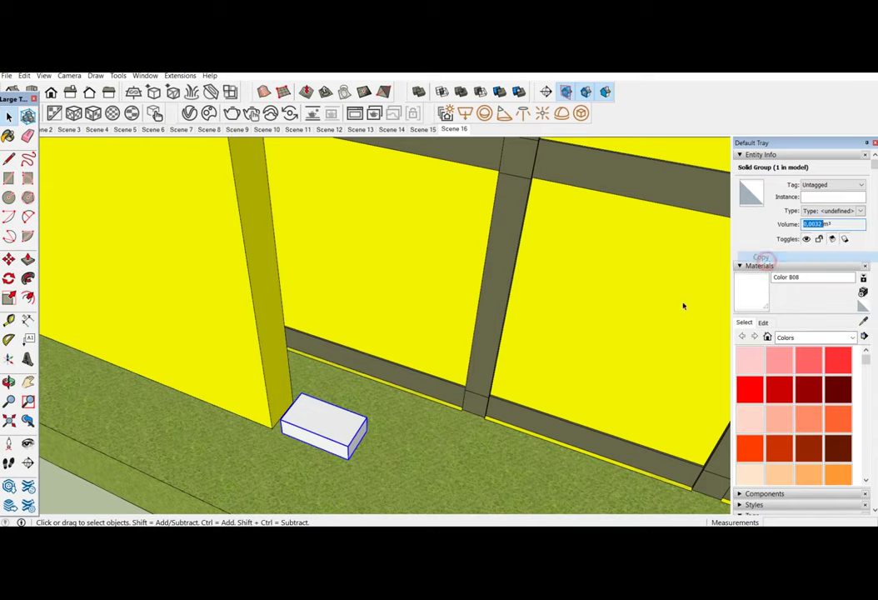
pyautogui.hotkey('alt', 'Tab')
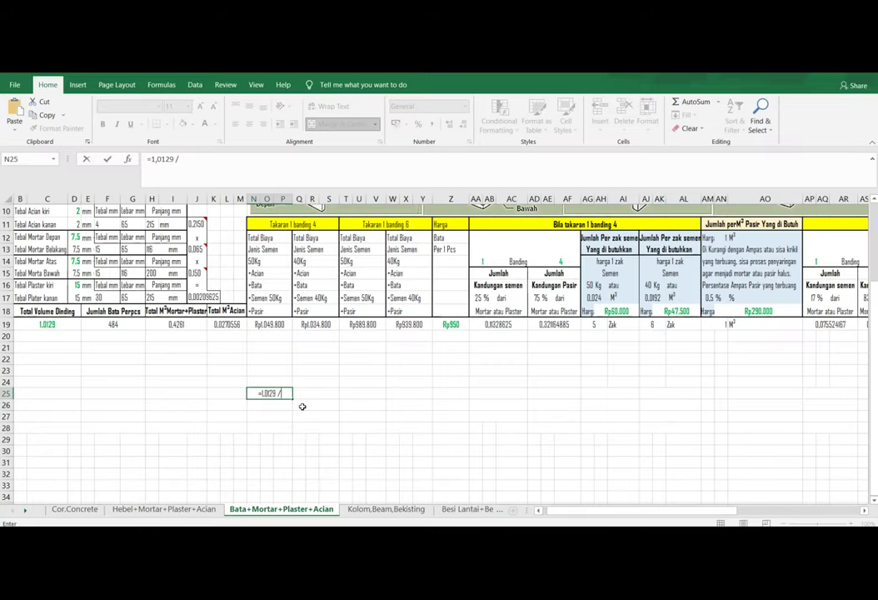
pyautogui.hotkey('ctrl', 'v')
pyautogui.press('Return')
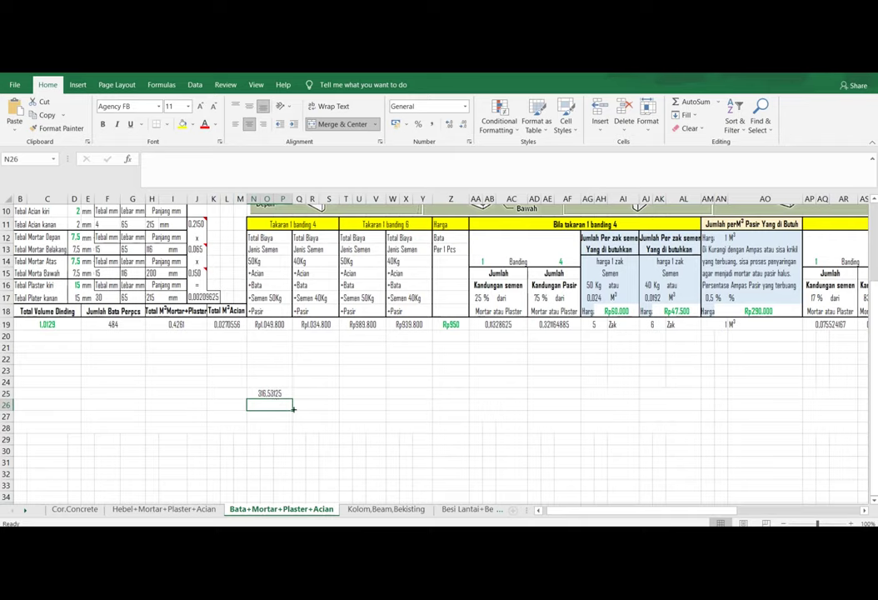
pyautogui.click(279, 393)
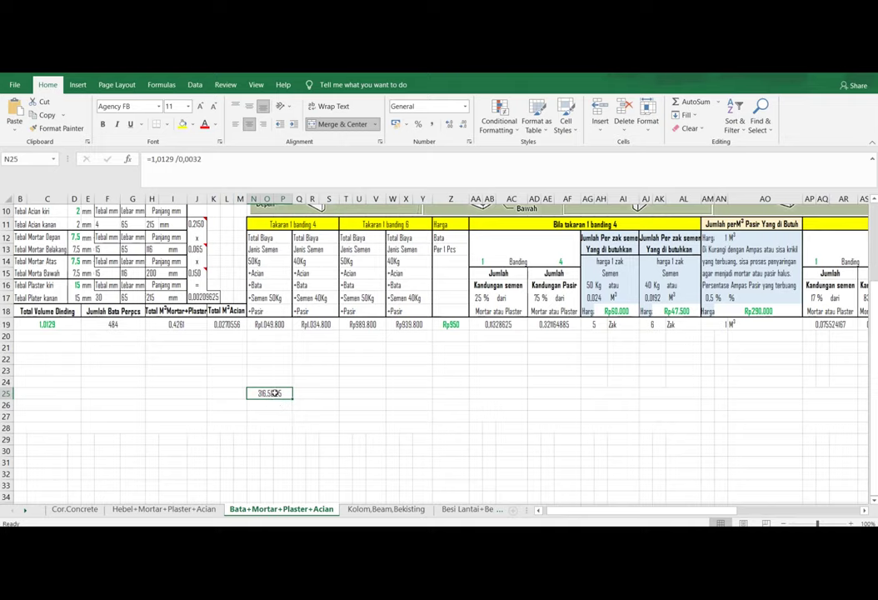
# - Change N25 to =CEILING(1,0129;0,0032)/0,0032 so the brick count rounds up to 317
pyautogui.doubleClick(273, 392)
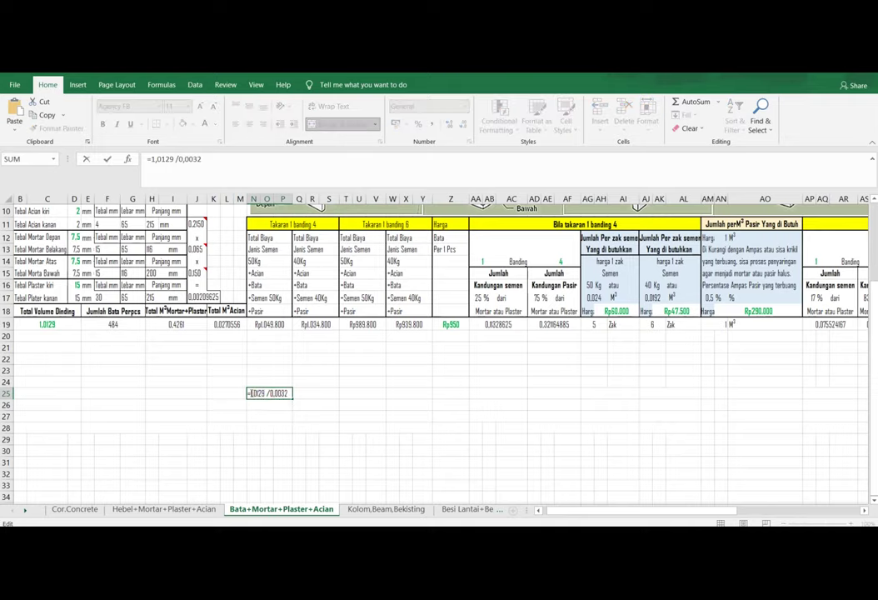
pyautogui.write('CEILING(')
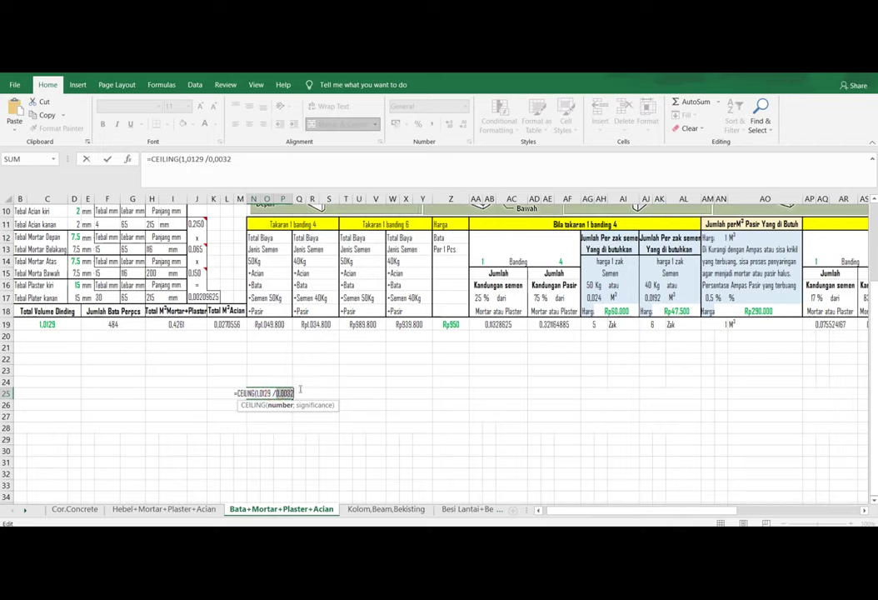
pyautogui.press('Left')
pyautogui.write(';')
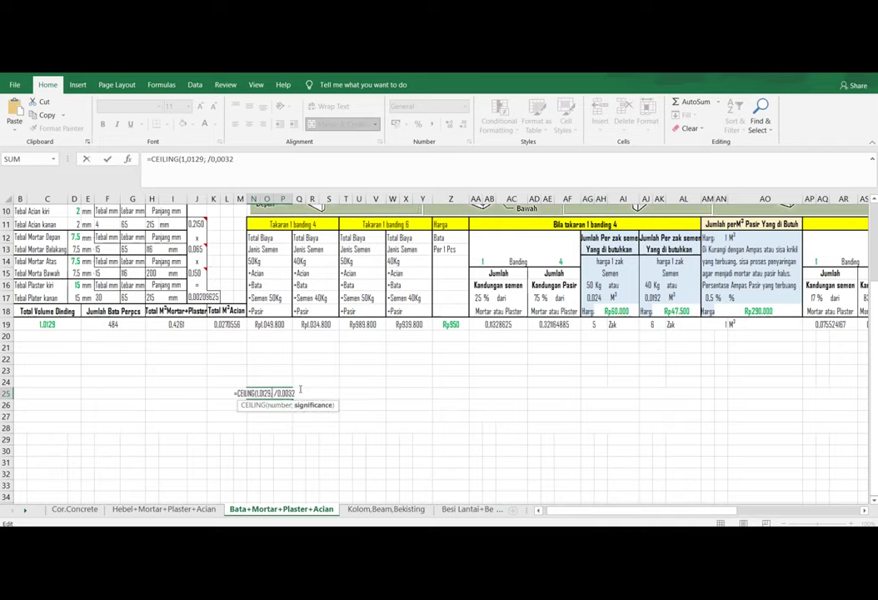
pyautogui.write('0,0032')
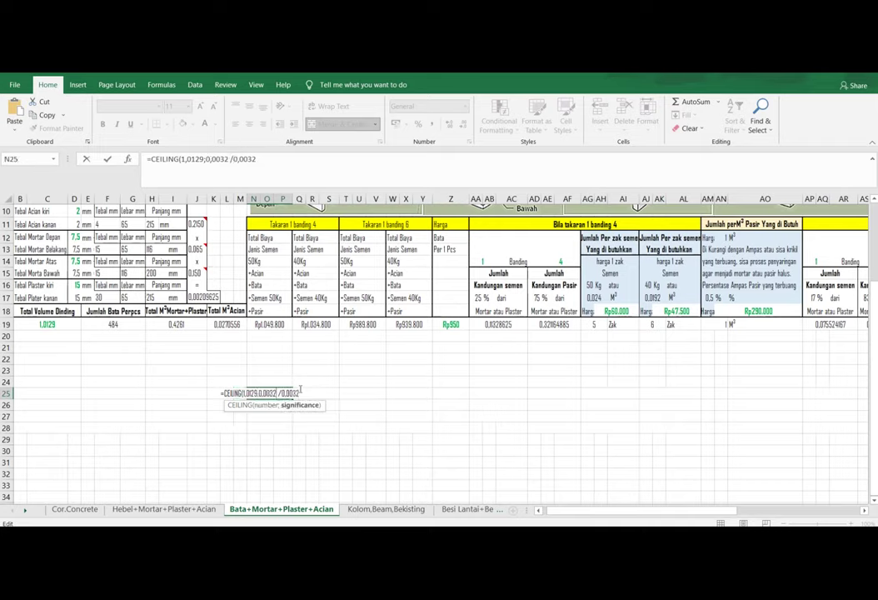
pyautogui.press('Delete')
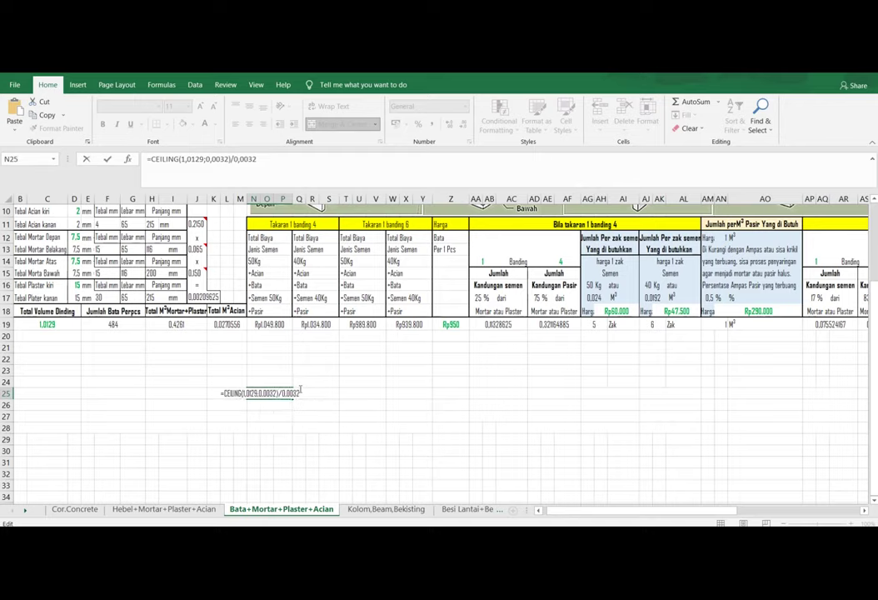
pyautogui.press('Return')
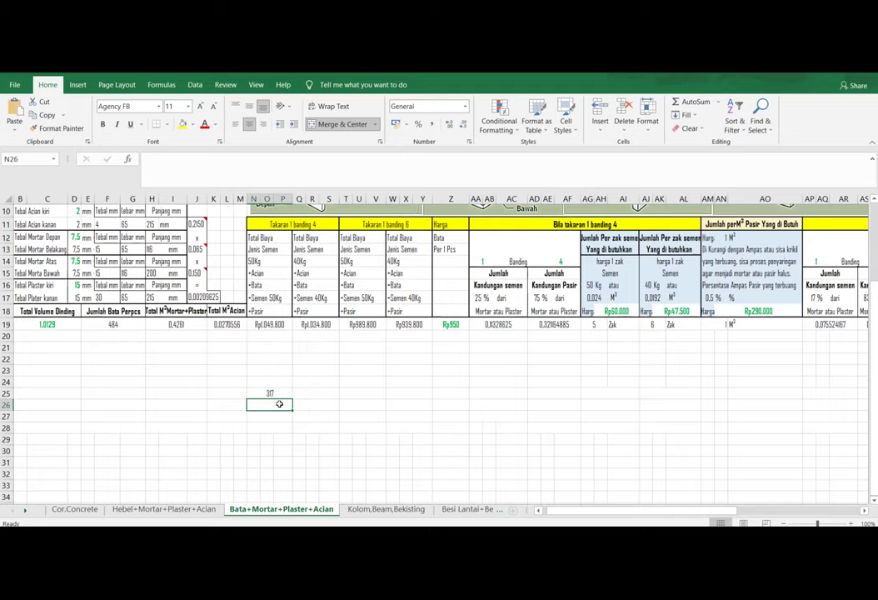
pyautogui.click(280, 394)
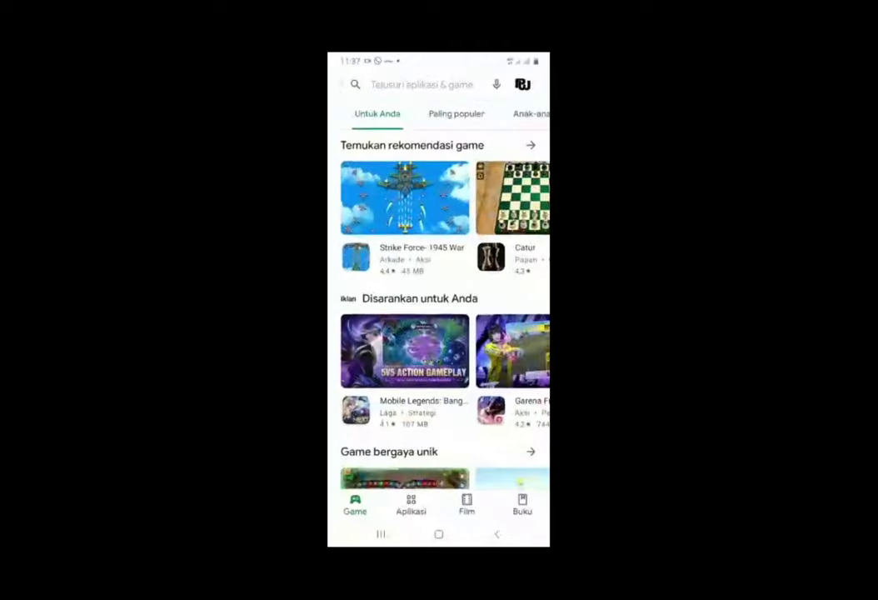
# - Search the Play Store for 'google playbook' and open Google Play Books with an account
pyautogui.click(420, 84)
pyautogui.write('google')
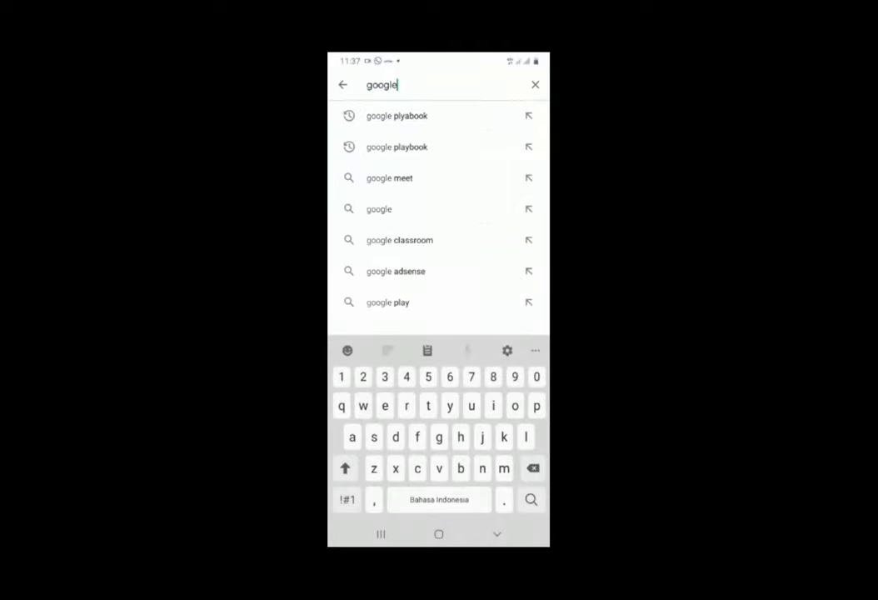
pyautogui.write(' playb')
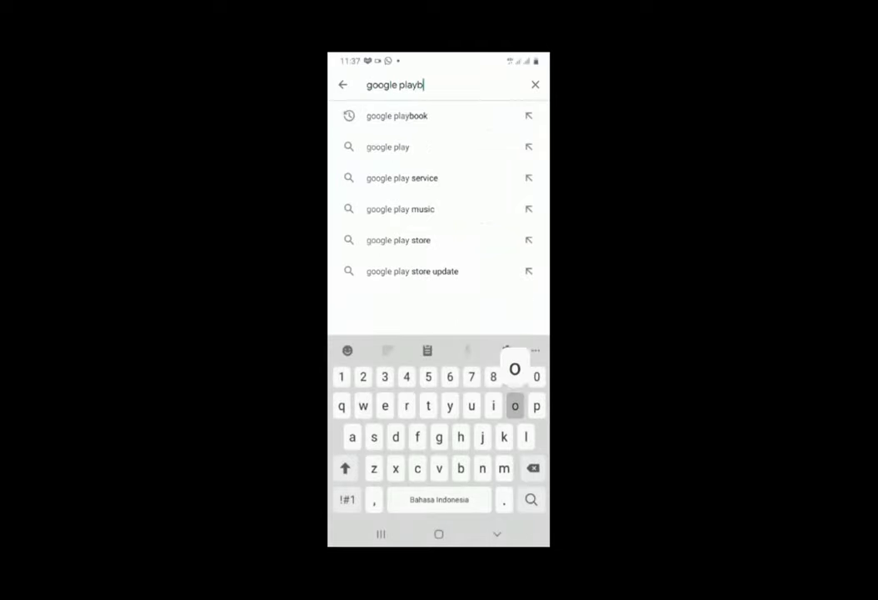
pyautogui.write('ook')
pyautogui.press('Return')
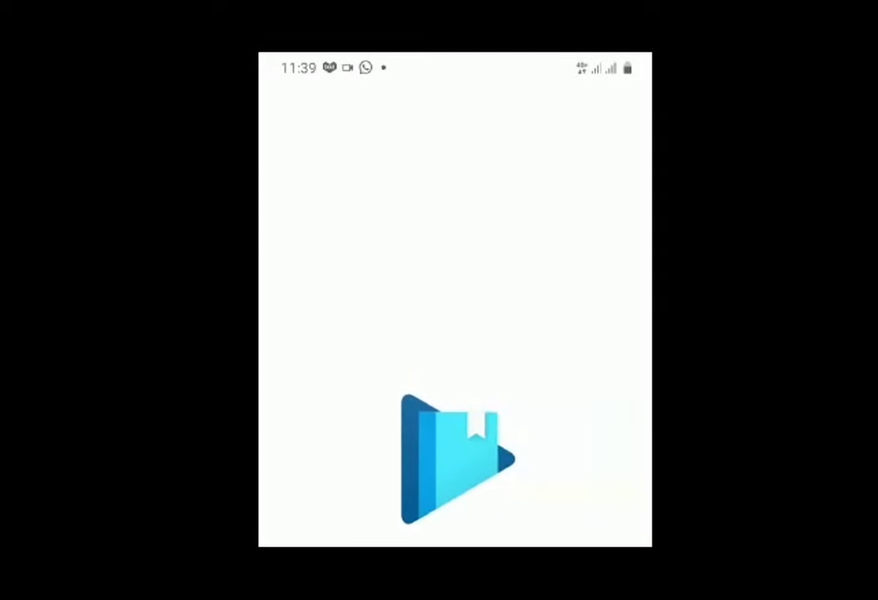
pyautogui.click(302, 457)
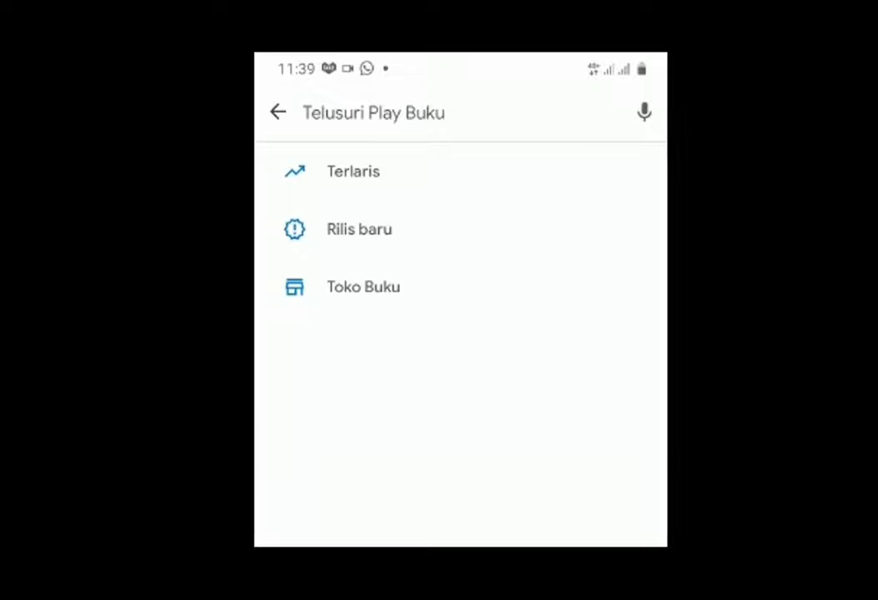
# - Search 'pemula next professional' and open the Pemula Next Profesional book page
pyautogui.write('pemula next')
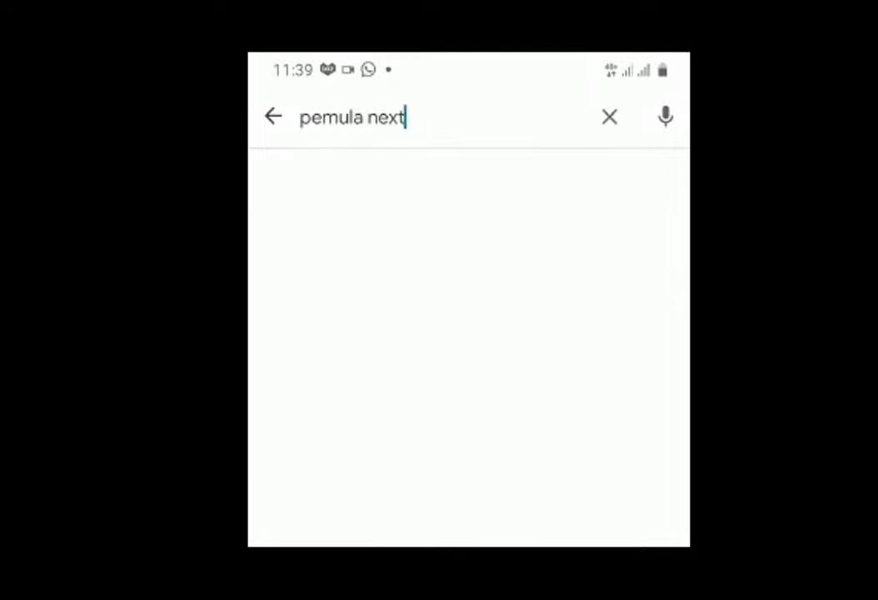
pyautogui.write(' professional')
pyautogui.press('Return')
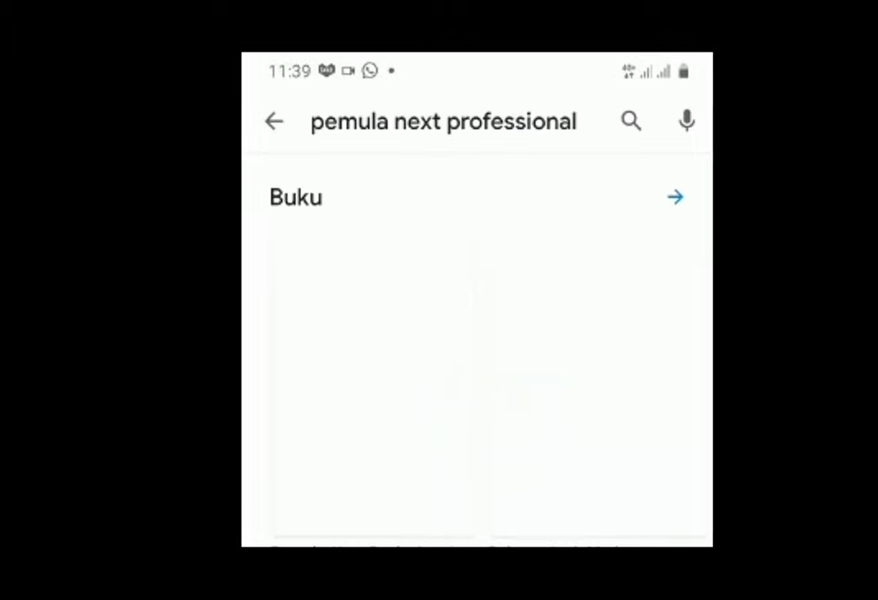
pyautogui.click(373, 391)
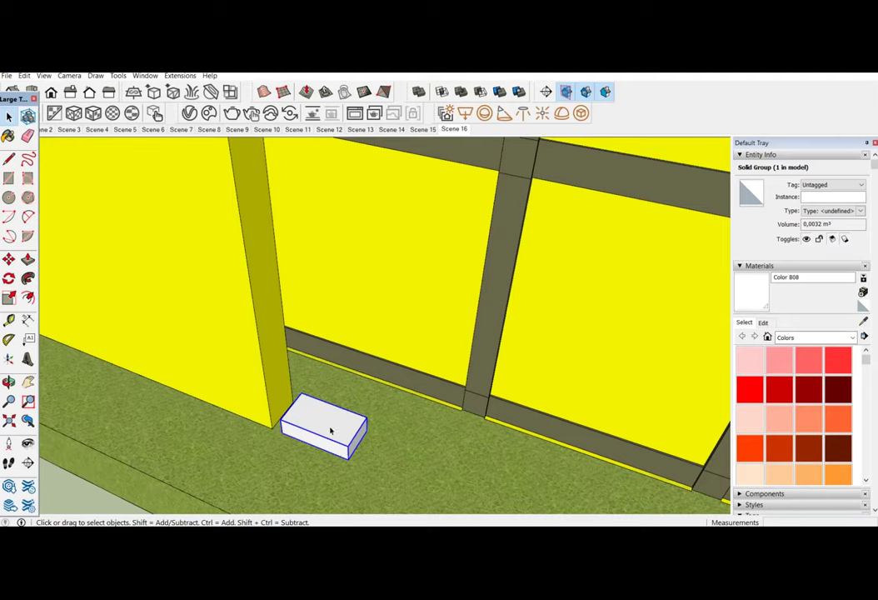
pyautogui.click(330, 430)
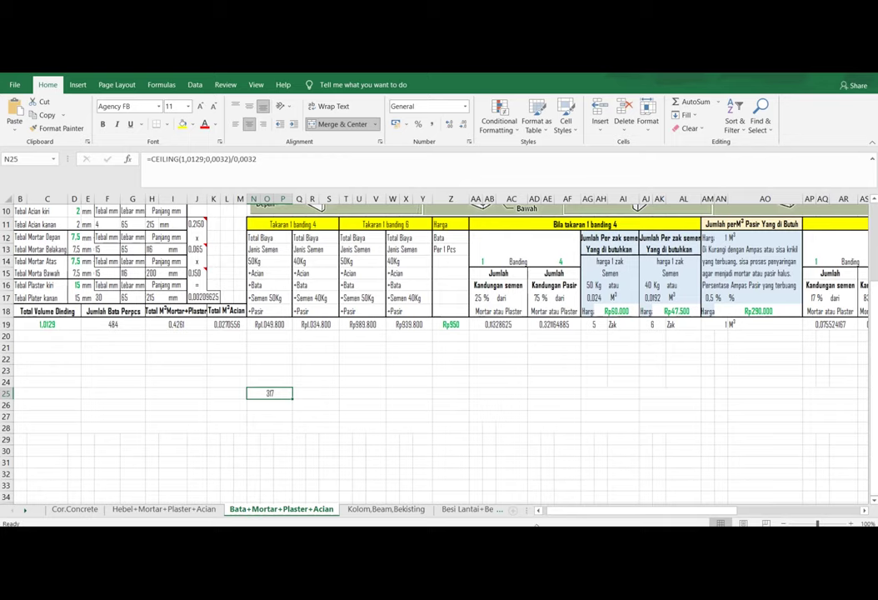
pyautogui.scroll(3, 333, 450)
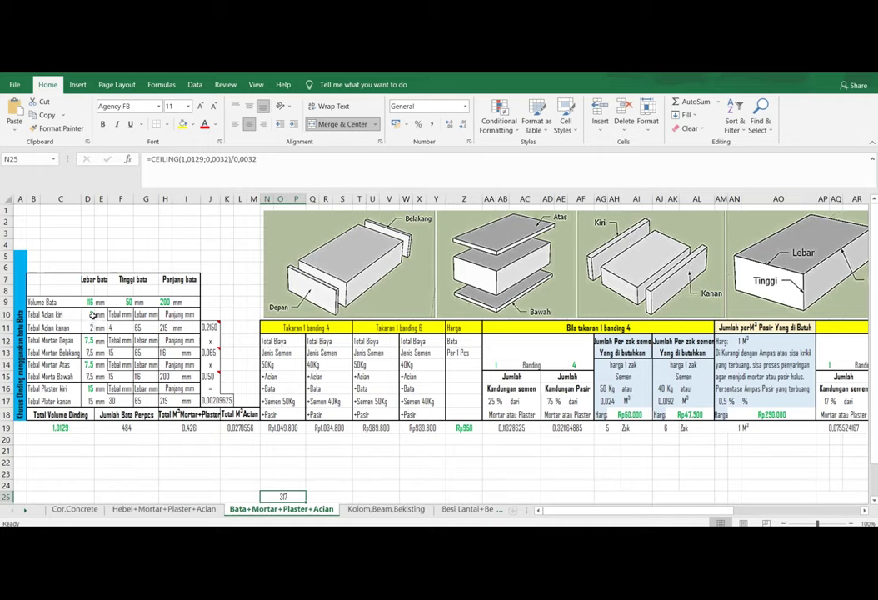
pyautogui.scroll(-2, 96, 316)
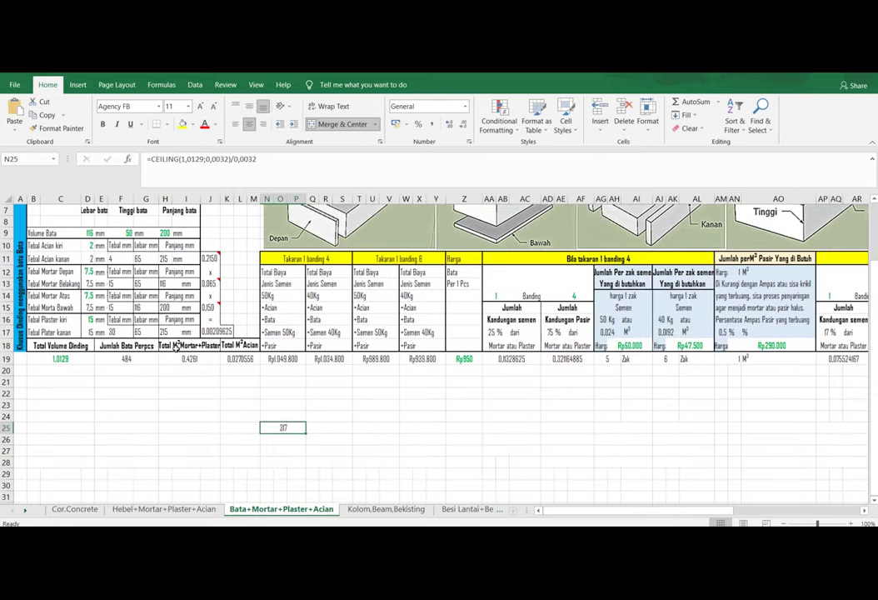
pyautogui.scroll(1, 178, 353)
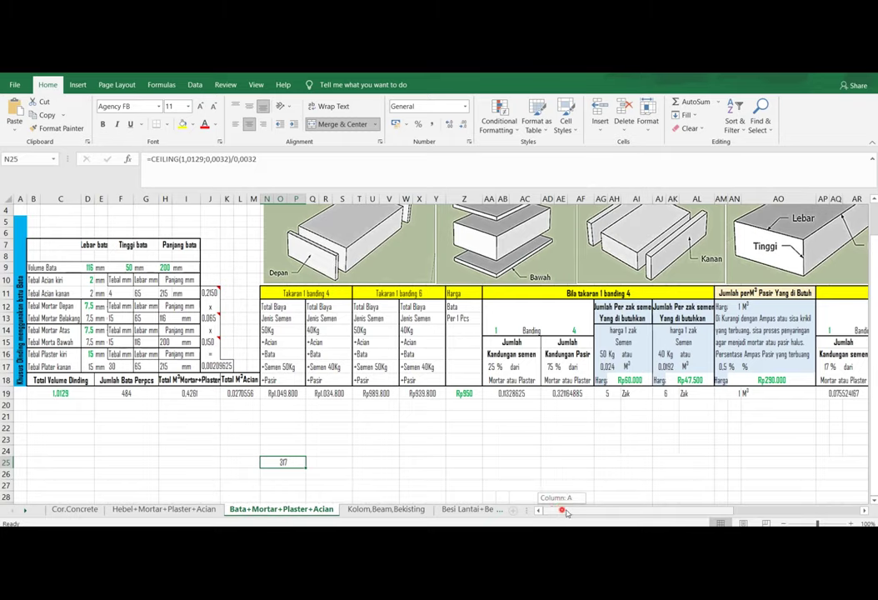
pyautogui.moveTo(573, 512)
pyautogui.mouseDown()
pyautogui.moveTo(588, 514)
pyautogui.moveTo(574, 514)
pyautogui.mouseUp()
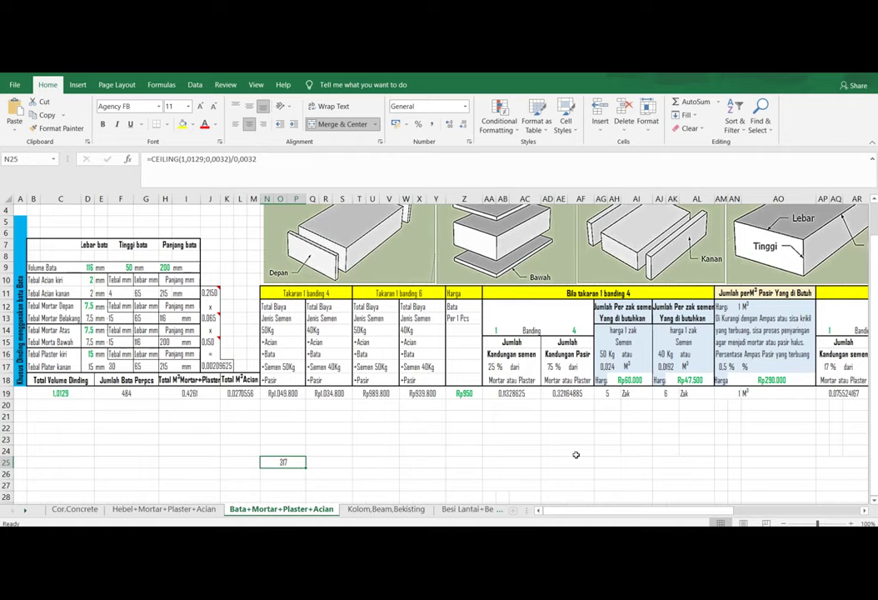
pyautogui.moveTo(621, 512)
pyautogui.mouseDown()
pyautogui.moveTo(649, 514)
pyautogui.moveTo(621, 514)
pyautogui.mouseUp()
pyautogui.click(60, 392)
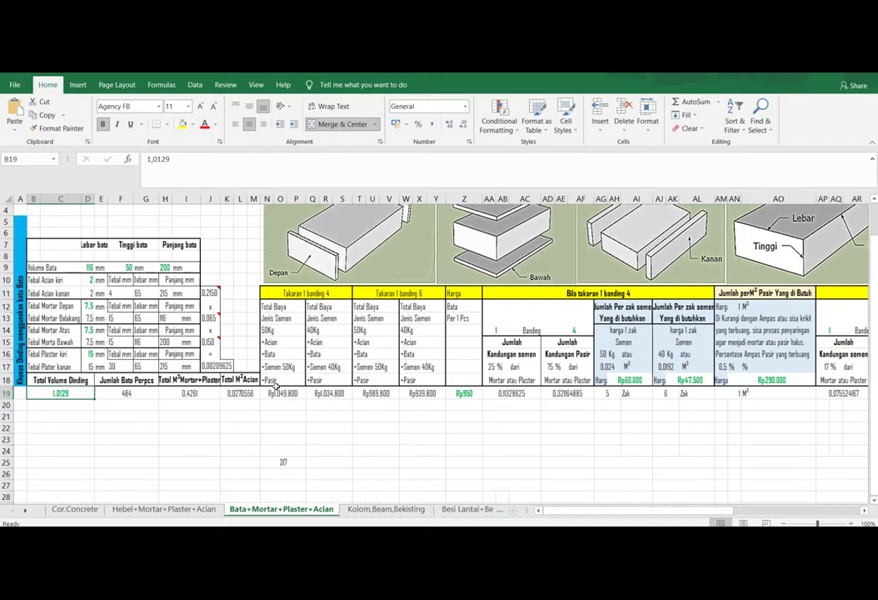
pyautogui.click(280, 395)
pyautogui.click(320, 331)
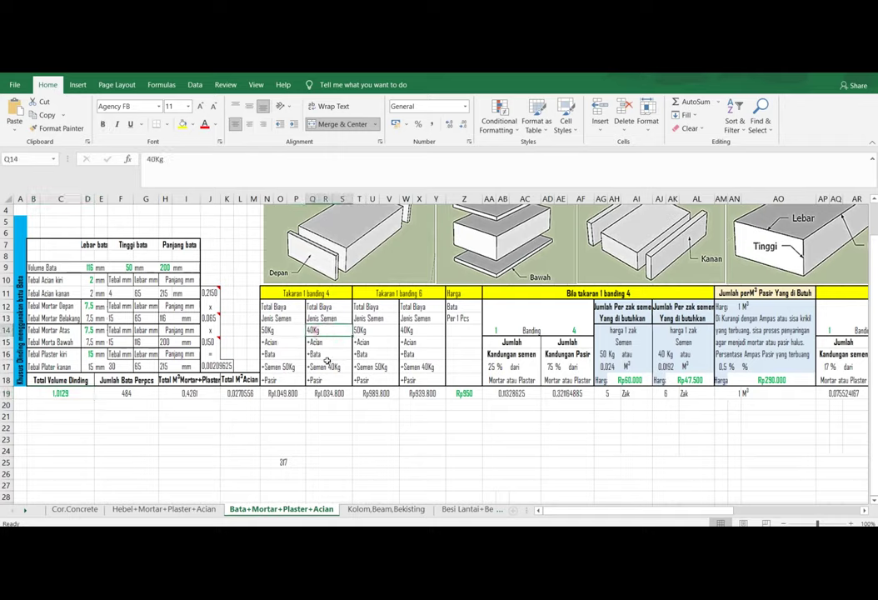
pyautogui.click(328, 394)
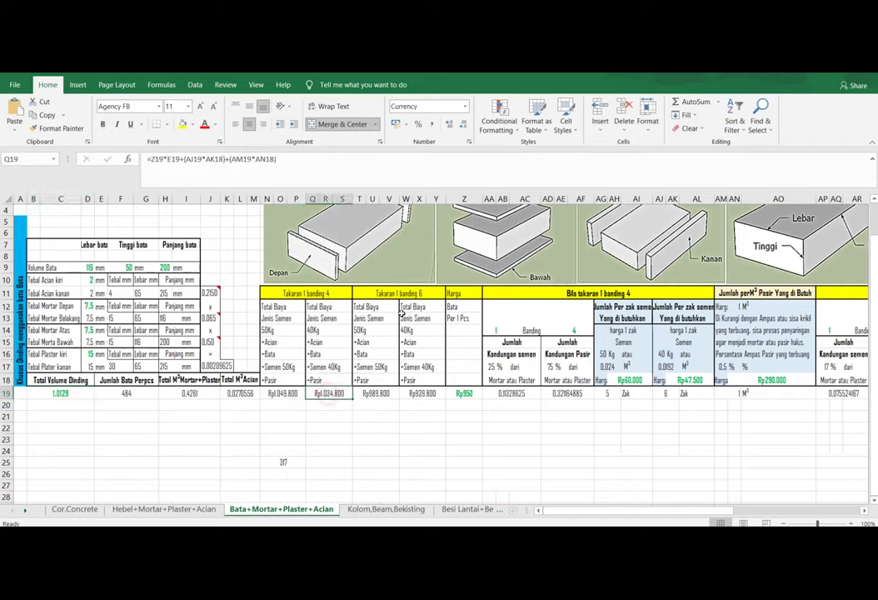
pyautogui.click(400, 295)
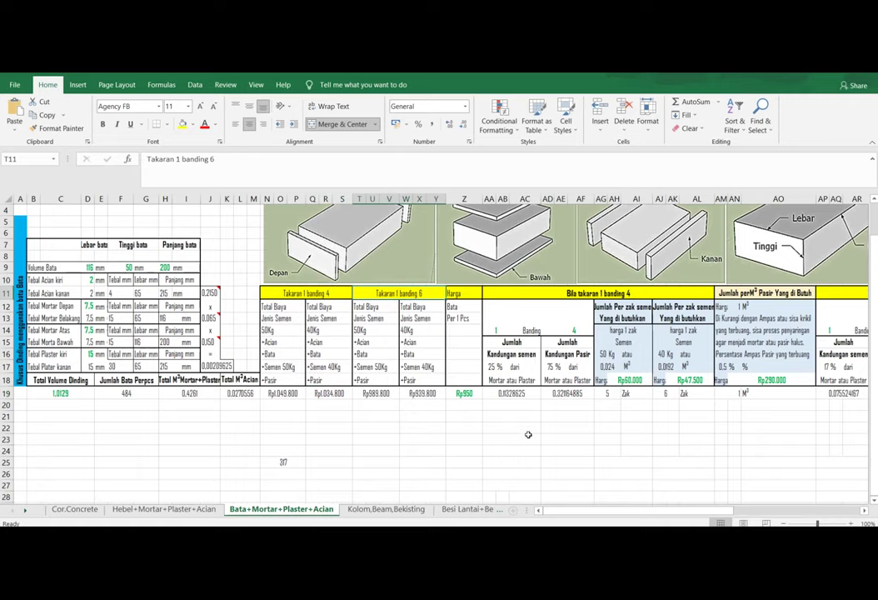
pyautogui.hscroll(2, 611, 491)
pyautogui.hscroll(2, 608, 499)
pyautogui.hscroll(1, 583, 493)
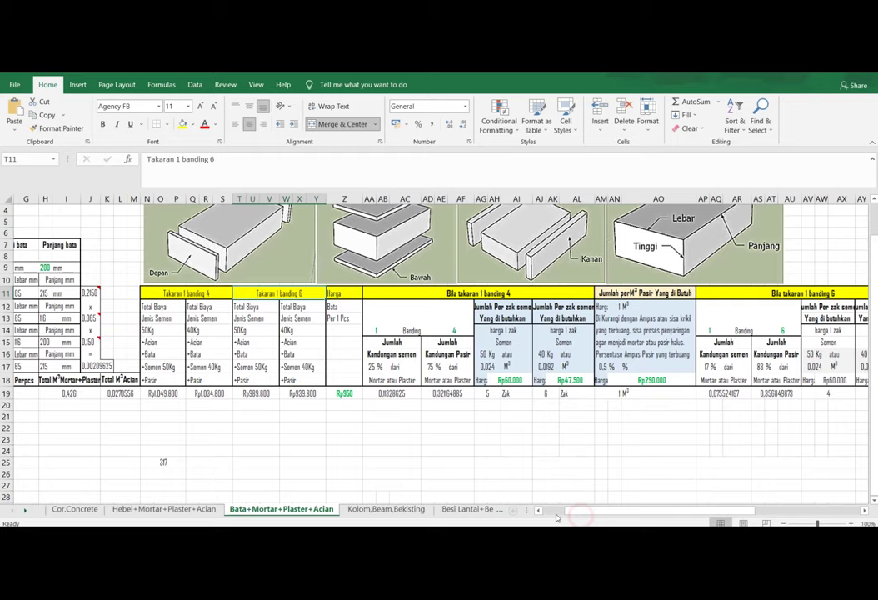
pyautogui.moveTo(574, 511); pyautogui.dragTo(546, 515)
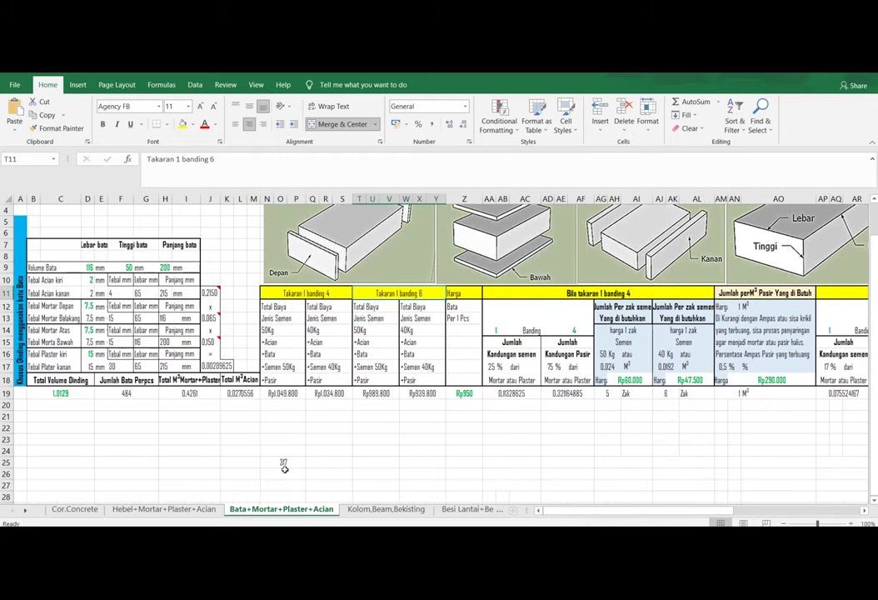
pyautogui.click(283, 462)
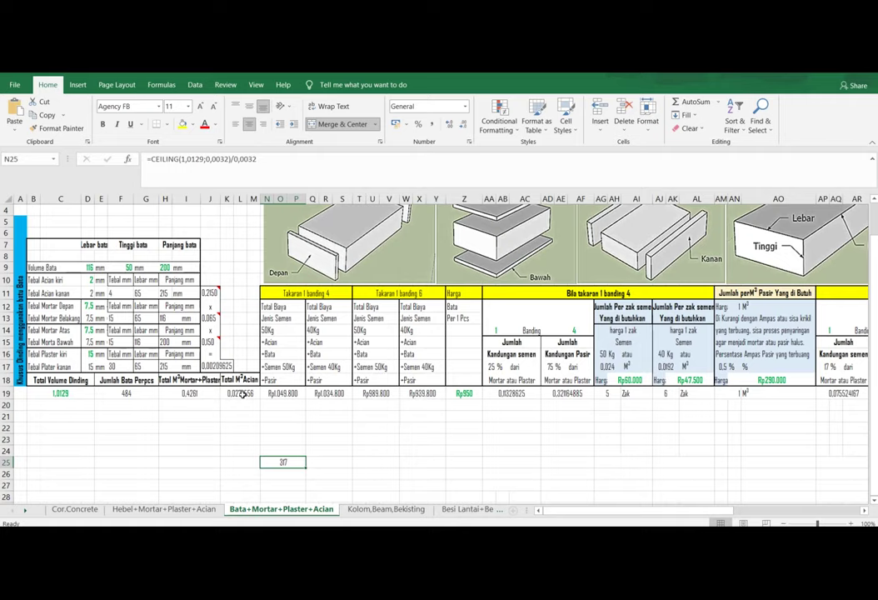
pyautogui.click(242, 394)
pyautogui.click(187, 395)
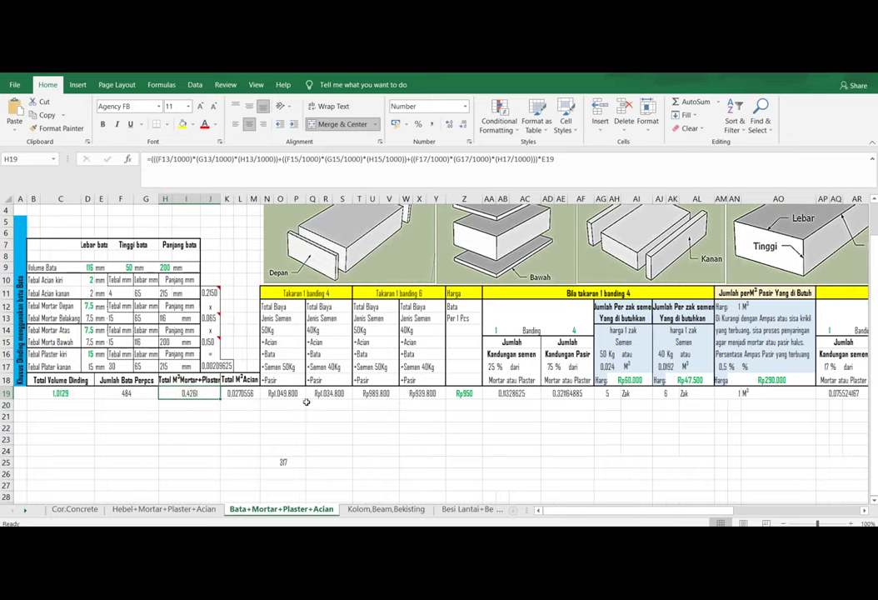
pyautogui.click(390, 431)
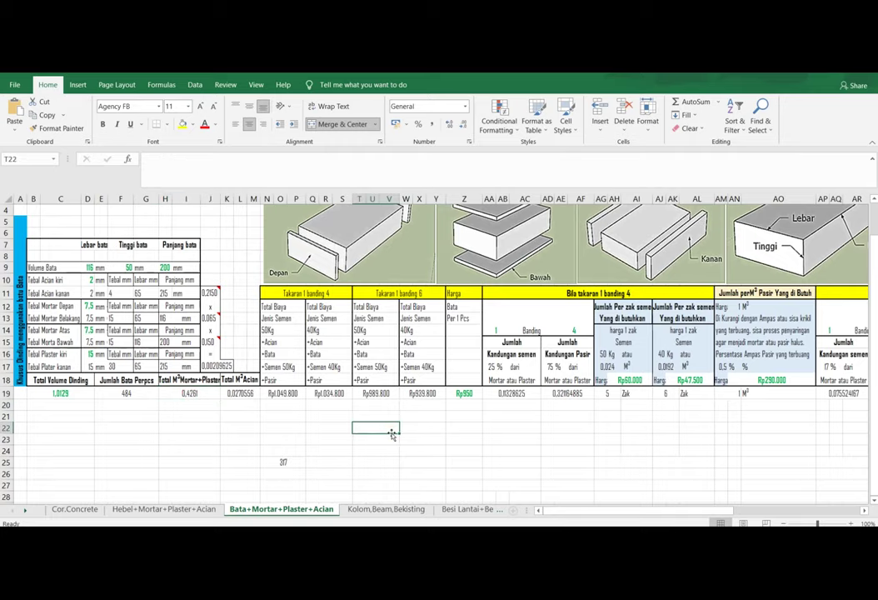
pyautogui.scroll(1, 391, 433)
pyautogui.click(90, 301)
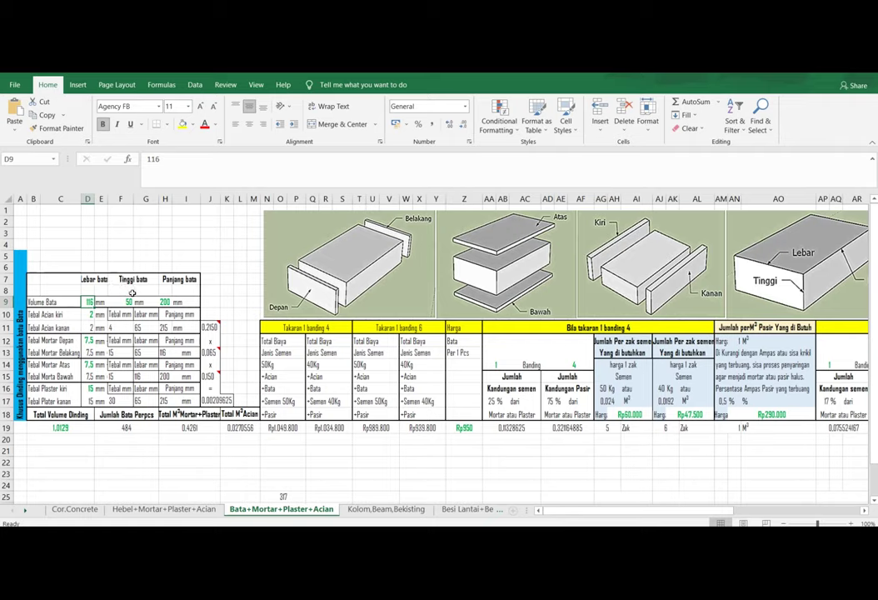
pyautogui.click(130, 301)
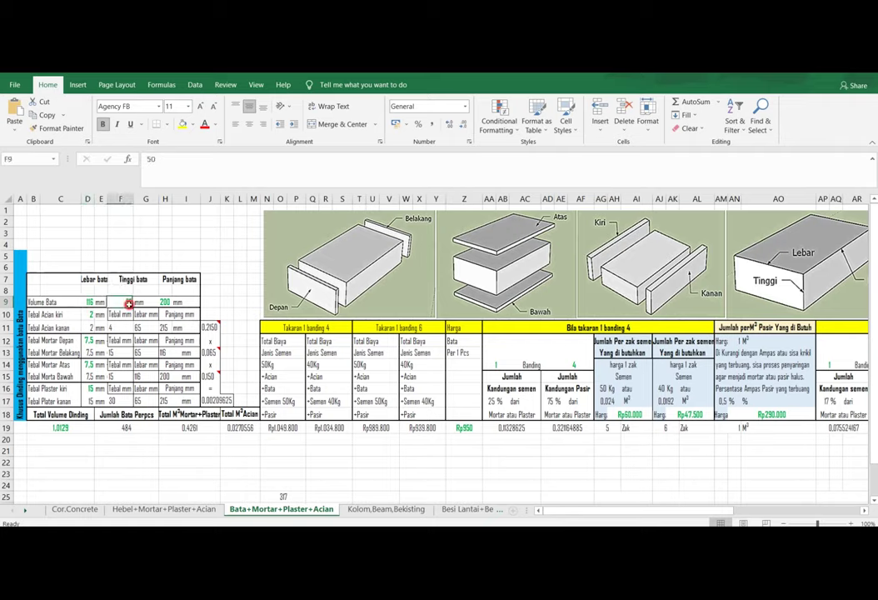
pyautogui.click(163, 302)
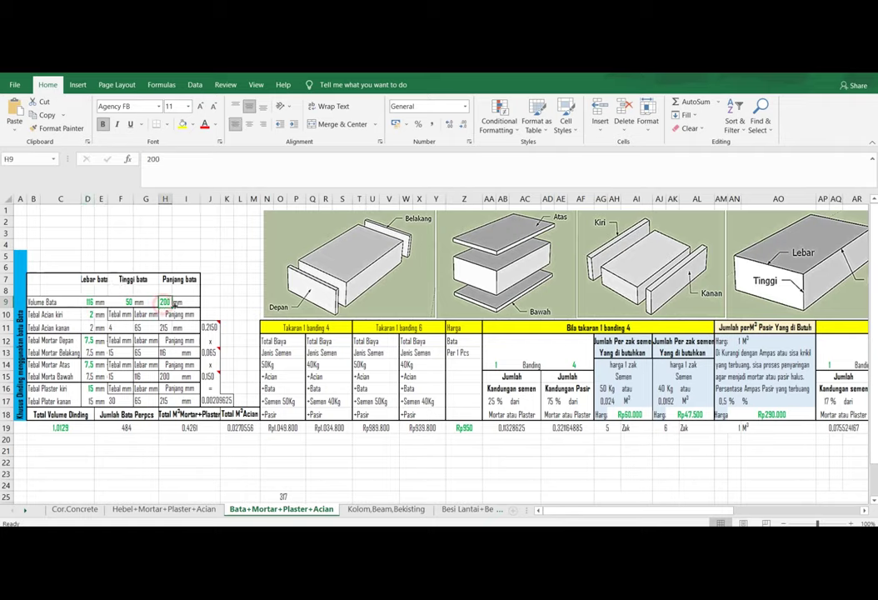
pyautogui.click(89, 364)
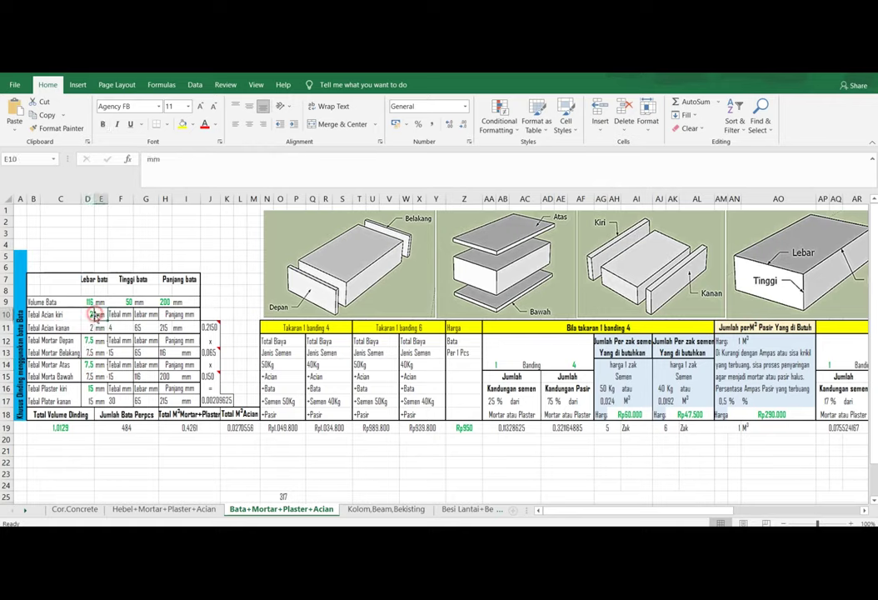
pyautogui.click(310, 293)
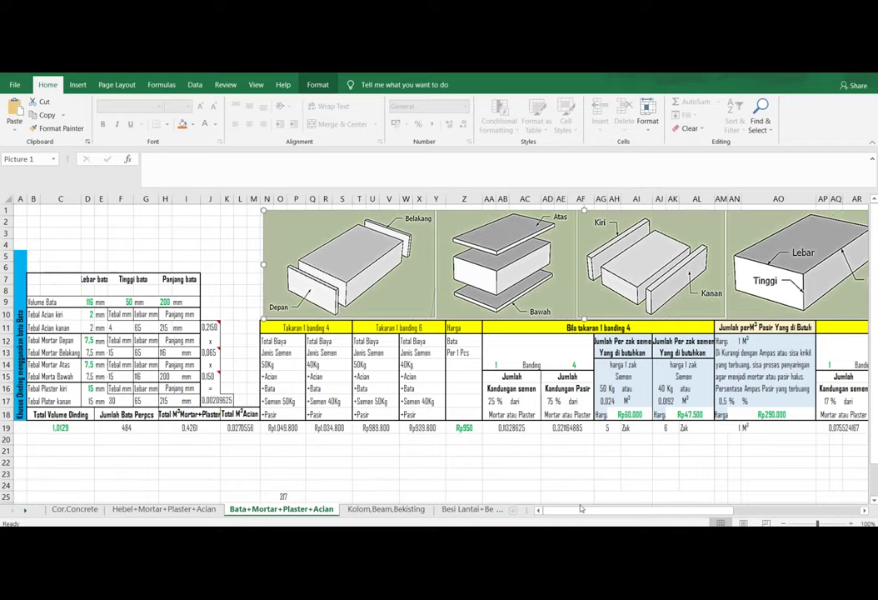
pyautogui.moveTo(580, 508); pyautogui.dragTo(554, 526)
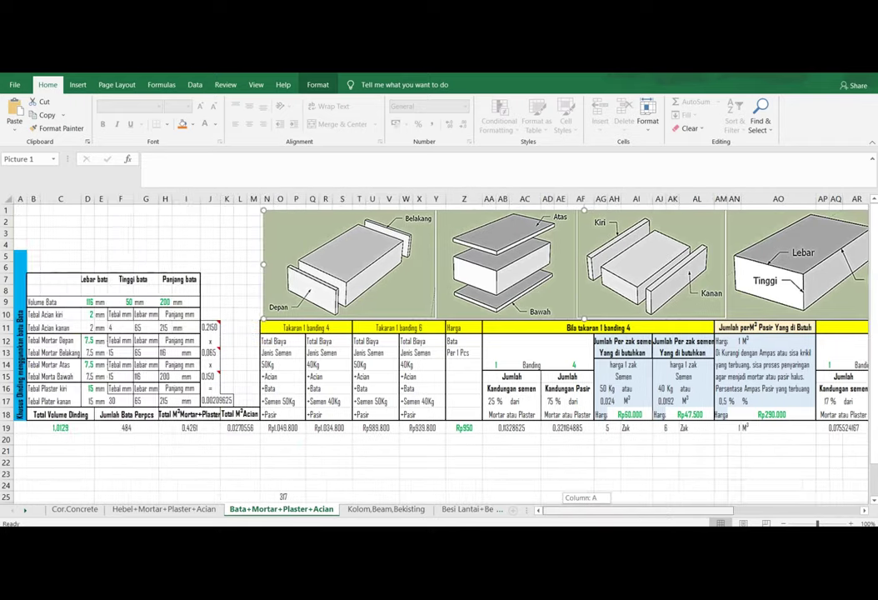
pyautogui.scroll(-2, 372, 461)
pyautogui.scroll(1, 375, 461)
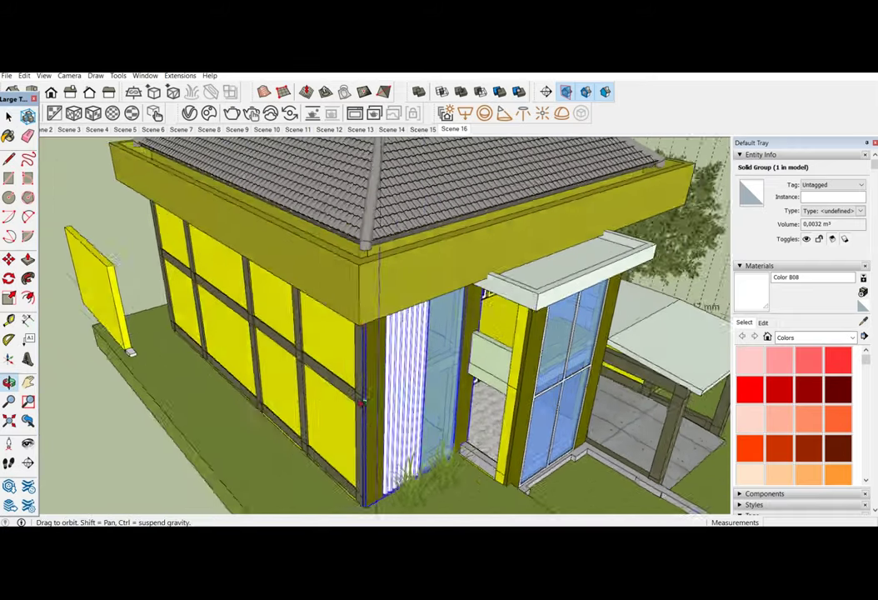
# - Orbit to the yellow wall and select the dark column between its panels
pyautogui.moveTo(361, 402); pyautogui.dragTo(374, 358, button='middle')
pyautogui.click(374, 358)
pyautogui.scroll(2, 298, 398)
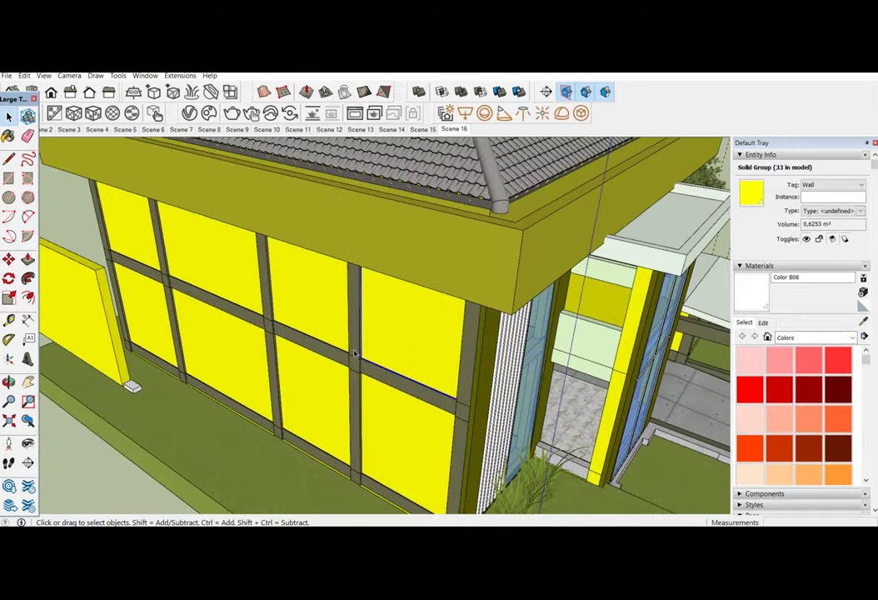
pyautogui.scroll(2, 268, 371)
pyautogui.scroll(-2, 268, 371)
pyautogui.click(268, 366)
pyautogui.moveTo(268, 366); pyautogui.dragTo(417, 394, button='middle')
pyautogui.scroll(3, 360, 385)
pyautogui.scroll(-2, 457, 349)
pyautogui.moveTo(457, 349); pyautogui.dragTo(398, 347, button='middle')
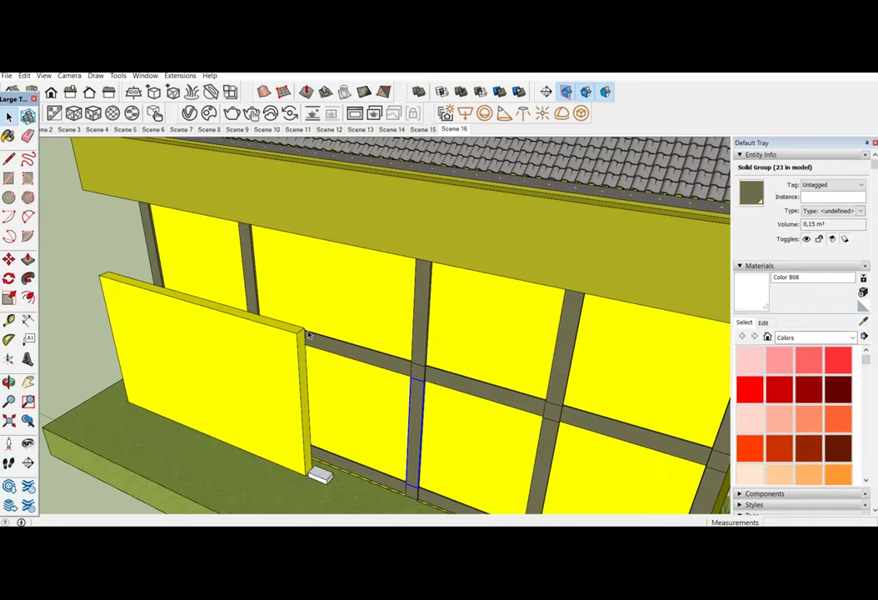
pyautogui.scroll(-2, 398, 347)
pyautogui.scroll(2, 397, 349)
pyautogui.scroll(2, 378, 367)
pyautogui.scroll(1, 362, 381)
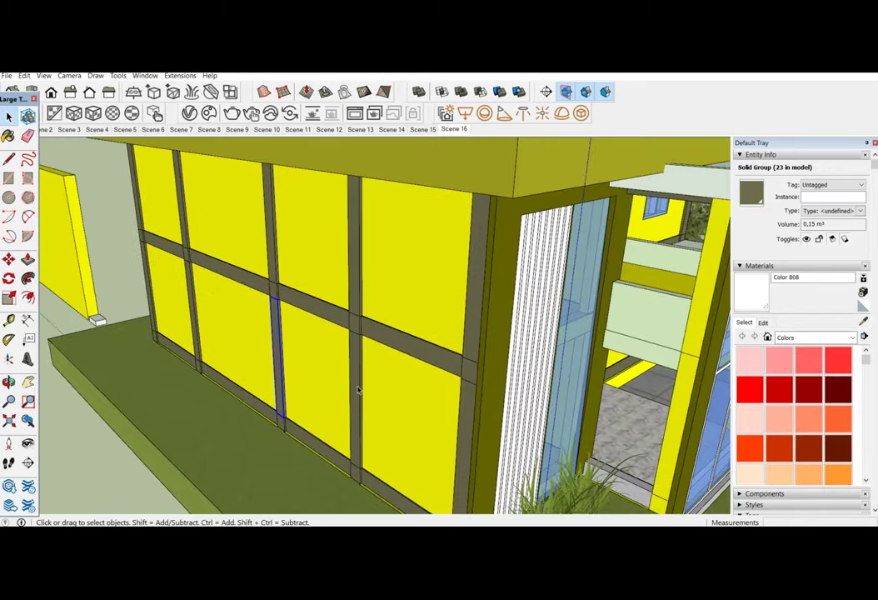
# - Copy the column's 0,15 m³ volume from Entity Info and return to Excel
pyautogui.doubleClick(806, 224)
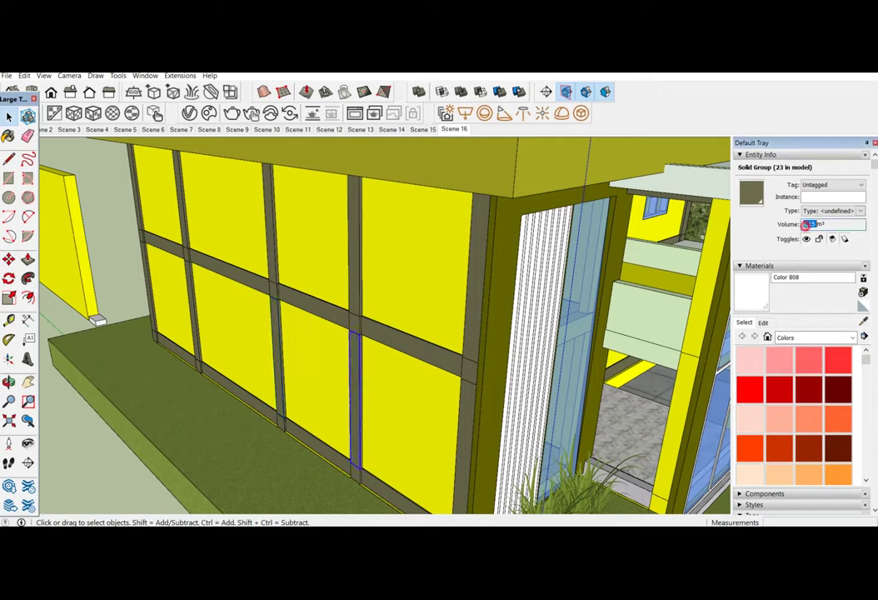
pyautogui.rightClick(806, 228)
pyautogui.click(771, 258)
pyautogui.hotkey('alt', 'Tab')
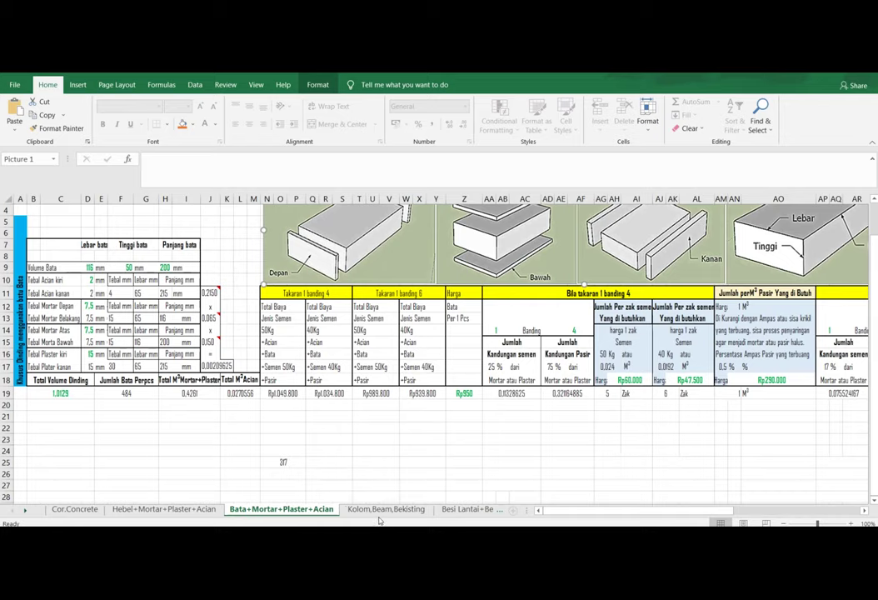
# - On the Kolom,Beam,Bekisting sheet, replace I74's 0,3675 column volume with 0,15
pyautogui.click(385, 508)
pyautogui.scroll(-5, 281, 419)
pyautogui.scroll(-4, 281, 419)
pyautogui.scroll(-3, 282, 419)
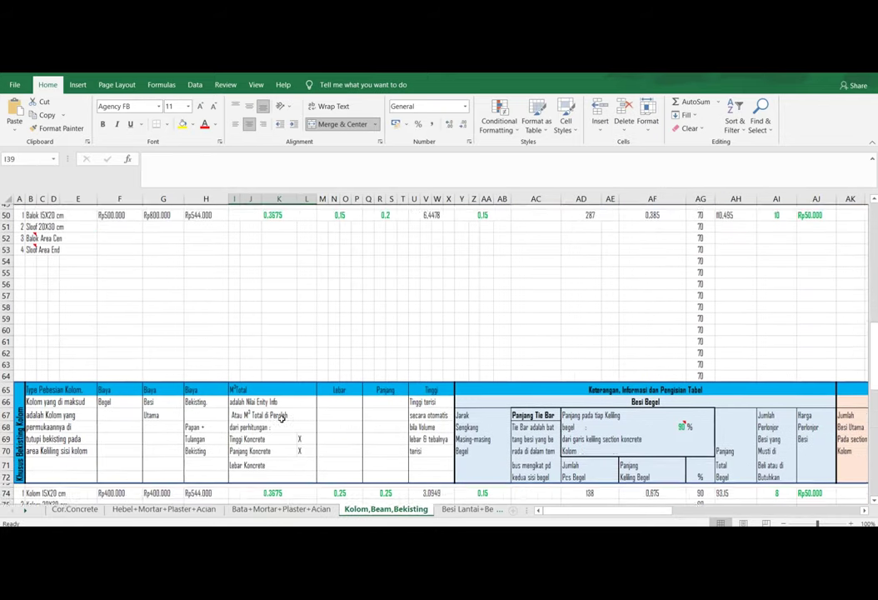
pyautogui.scroll(-1, 282, 419)
pyautogui.scroll(-2, 35, 444)
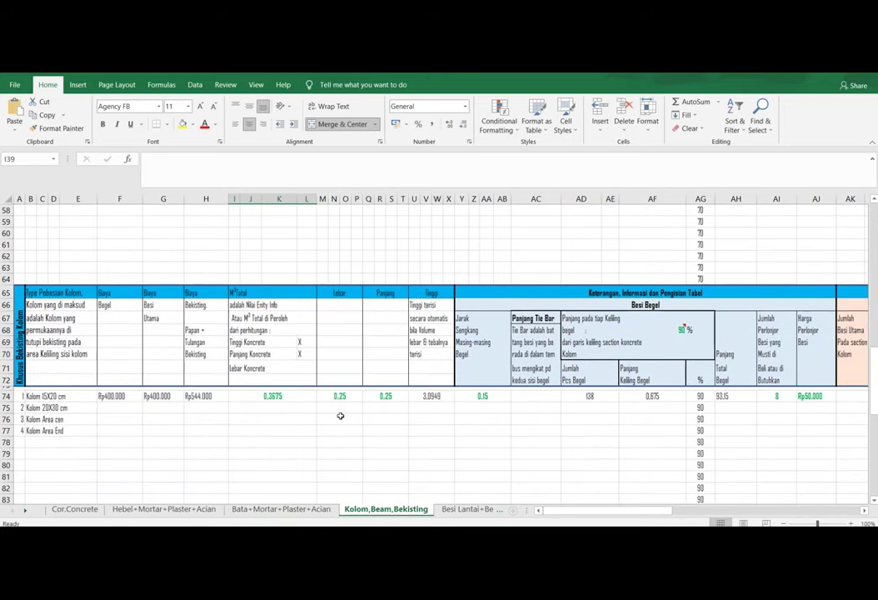
pyautogui.click(282, 396)
pyautogui.doubleClick(282, 397)
pyautogui.doubleClick(288, 397)
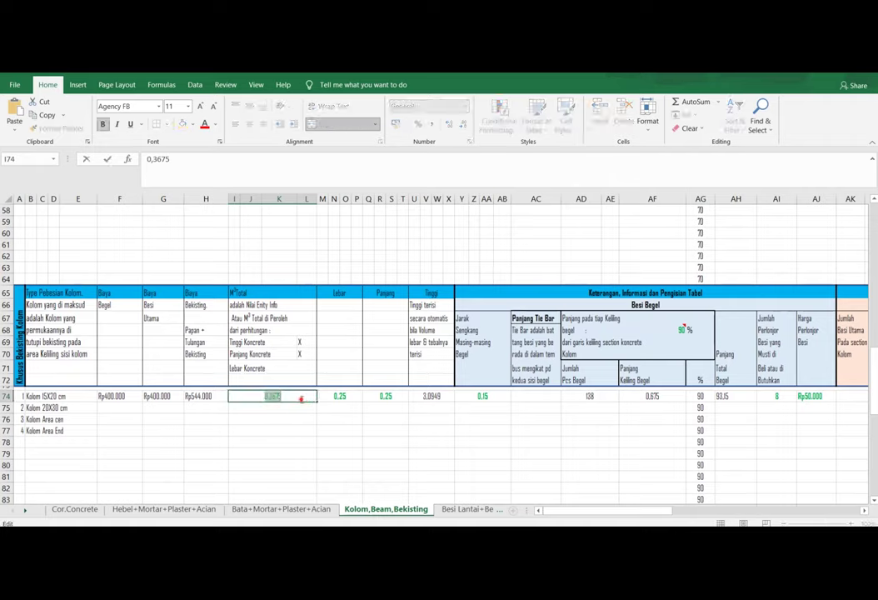
pyautogui.write('0,15')
pyautogui.press('Return')
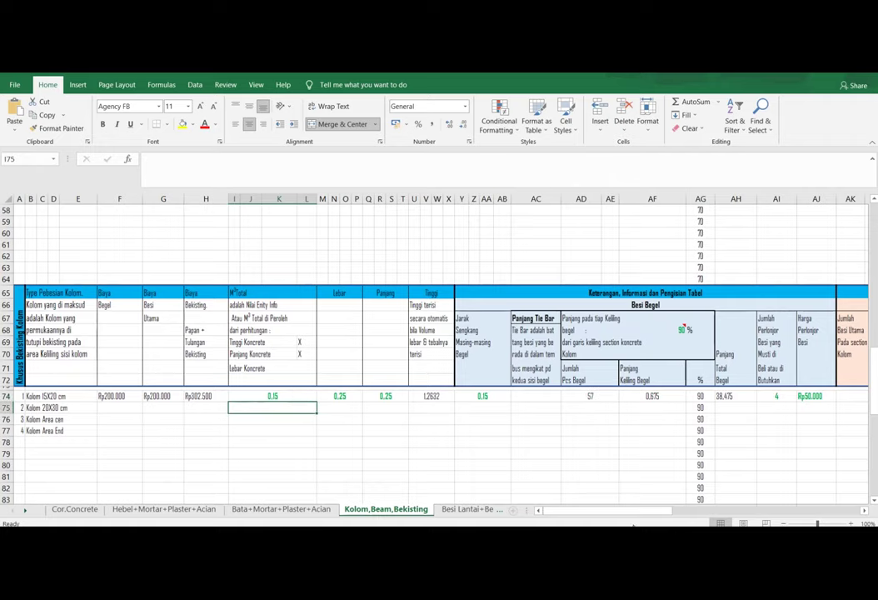
# - Check the Begel, Besi Utama and Bekisting cost formulas in F74, G74 and H74
pyautogui.moveTo(611, 512); pyautogui.dragTo(566, 517)
pyautogui.click(122, 396)
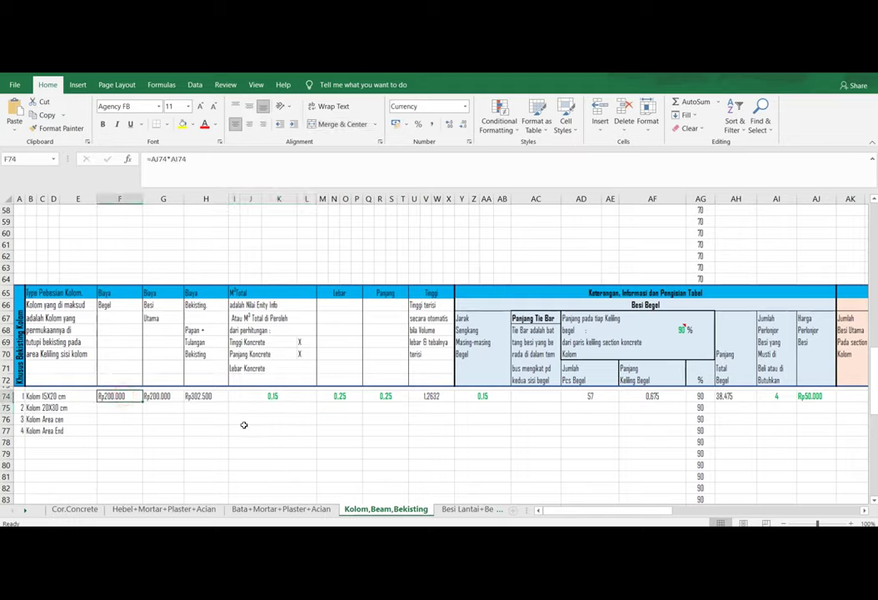
pyautogui.click(160, 395)
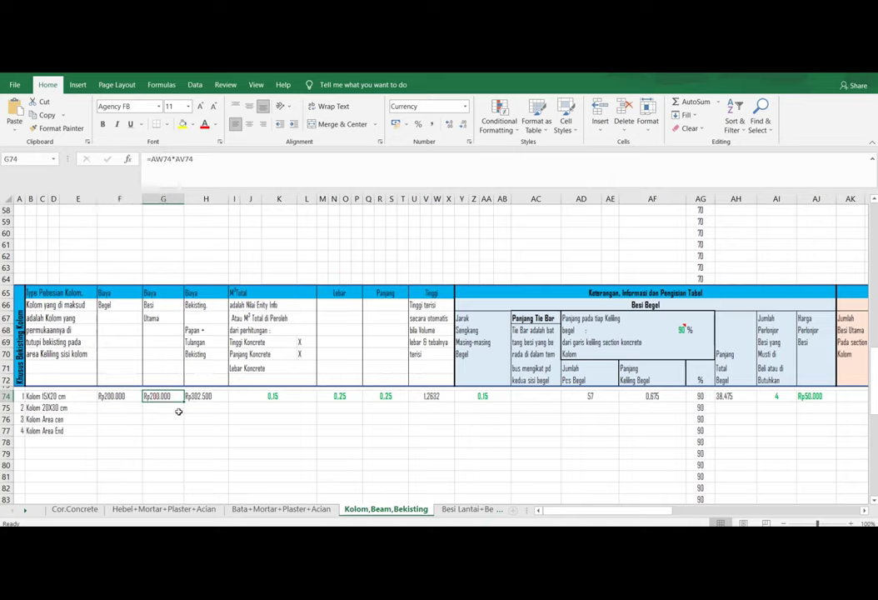
pyautogui.click(204, 397)
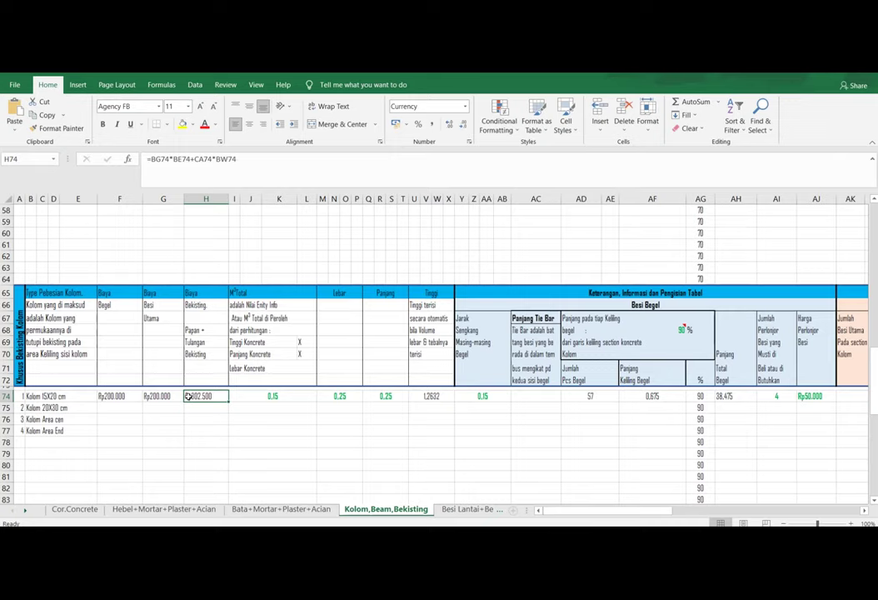
pyautogui.moveTo(574, 509); pyautogui.dragTo(638, 514)
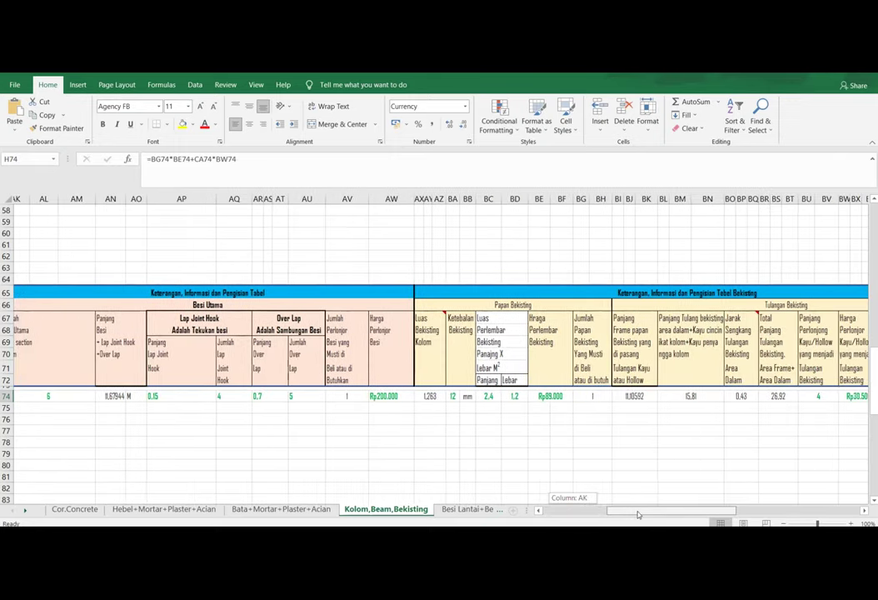
pyautogui.moveTo(638, 514); pyautogui.dragTo(649, 516)
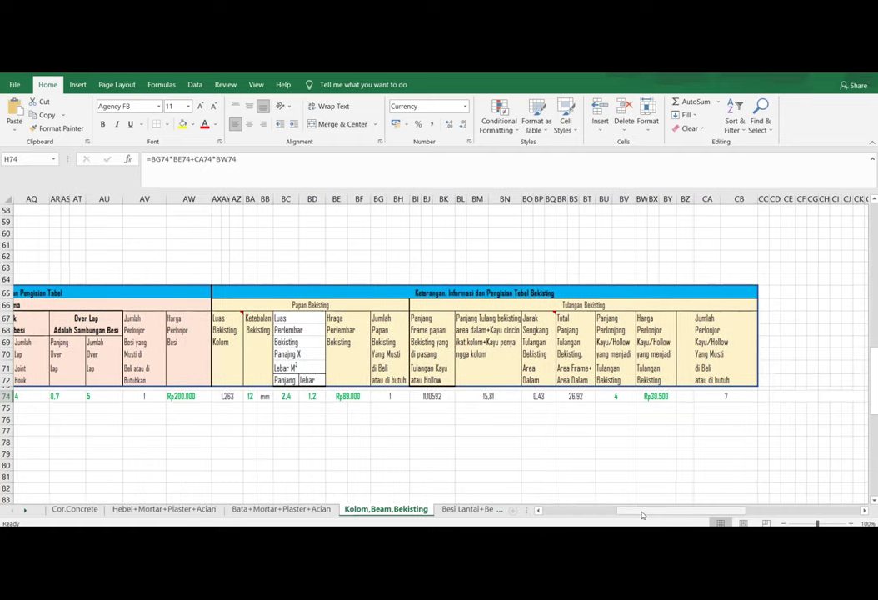
pyautogui.doubleClick(386, 396)
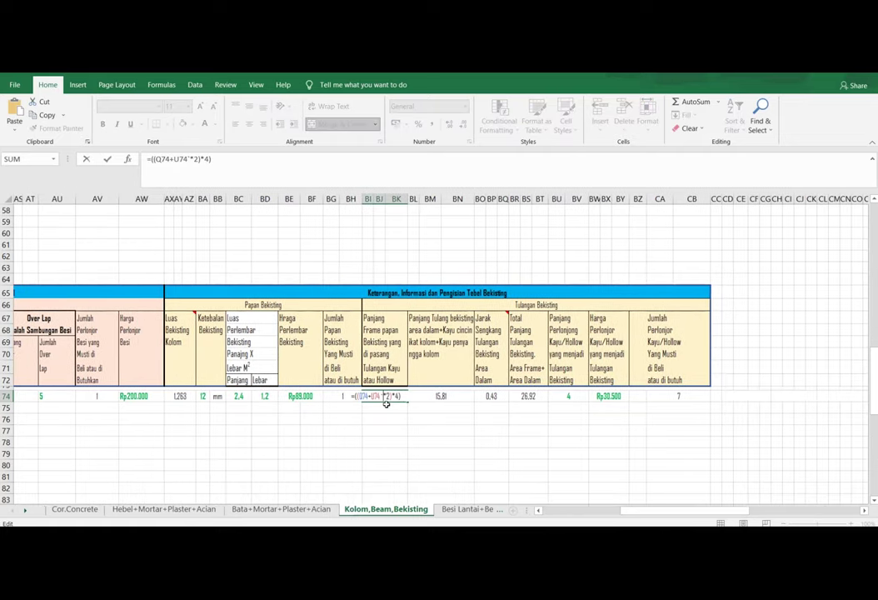
pyautogui.press('Escape')
pyautogui.doubleClick(377, 396)
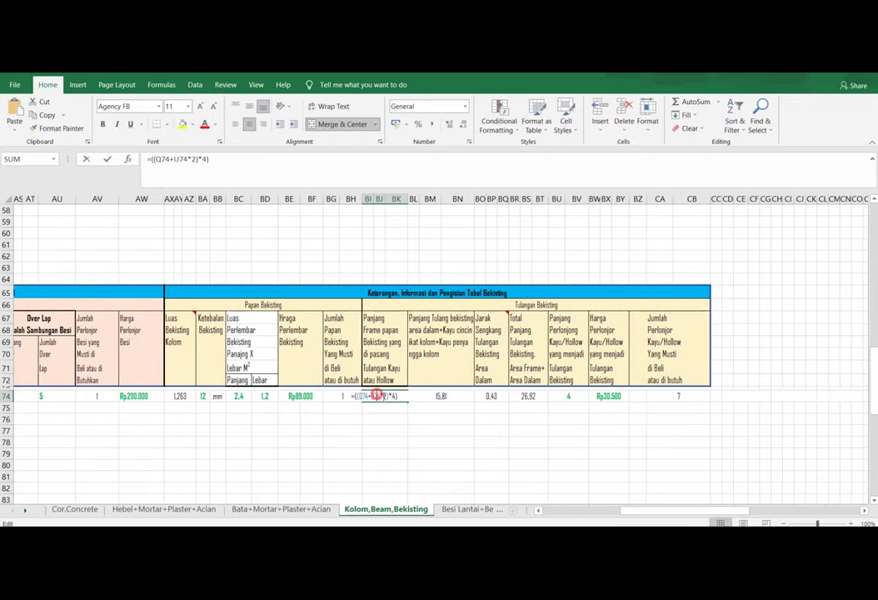
pyautogui.click(392, 396)
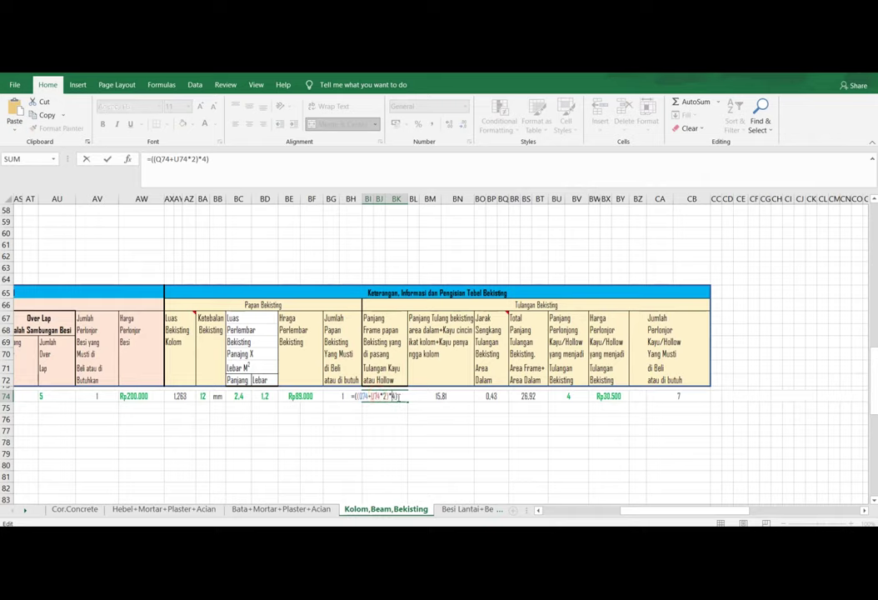
pyautogui.click(393, 396)
pyautogui.press('Return')
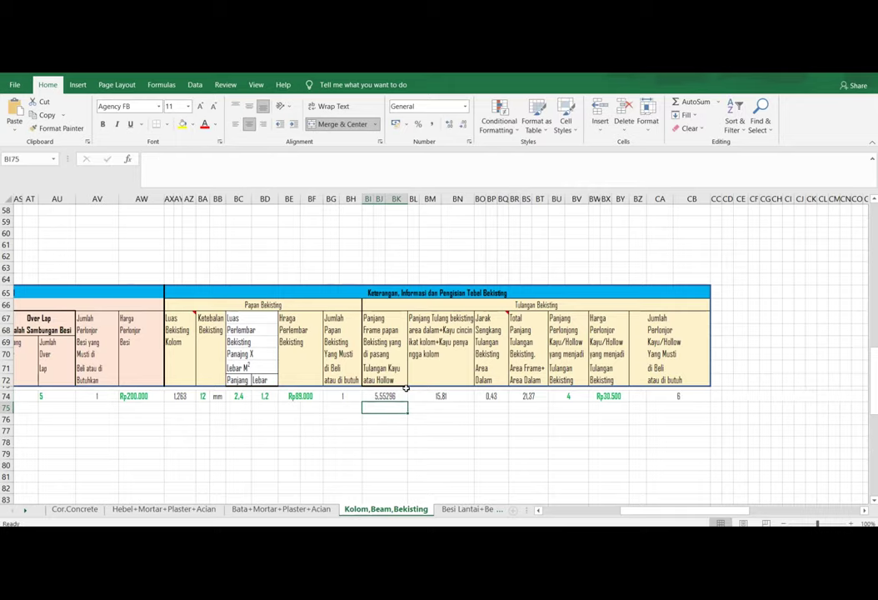
pyautogui.doubleClick(387, 395)
pyautogui.click(394, 395)
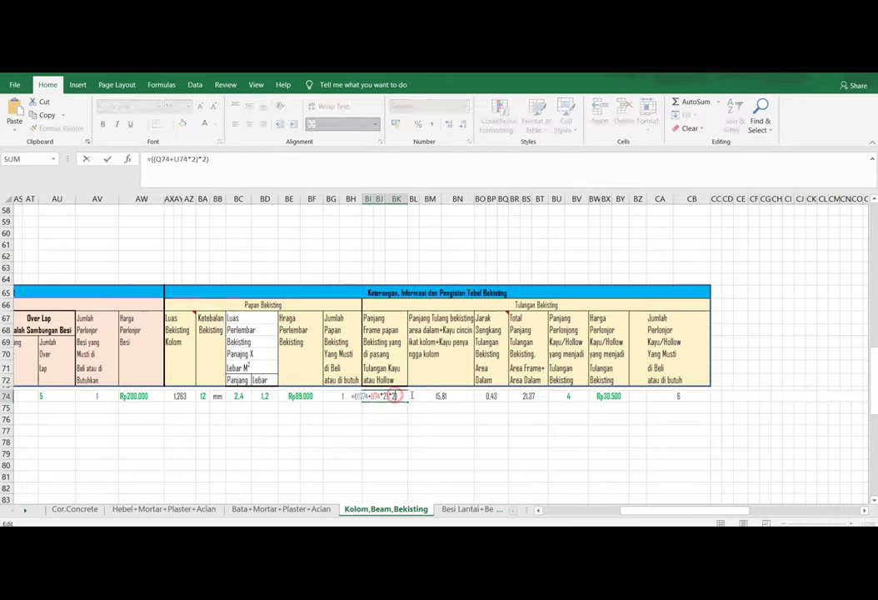
pyautogui.press('BackSpace')
pyautogui.write('4')
pyautogui.press('Return')
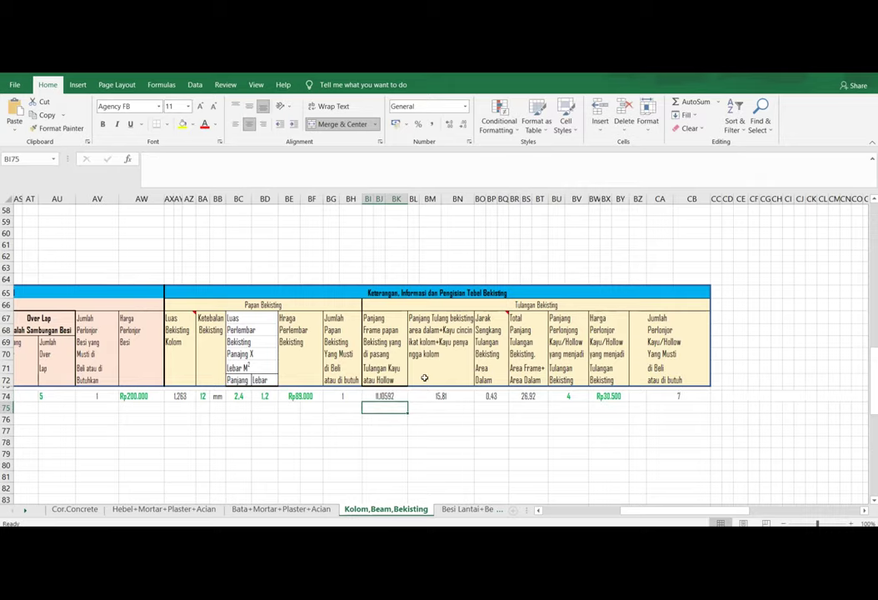
pyautogui.click(493, 418)
pyautogui.click(605, 429)
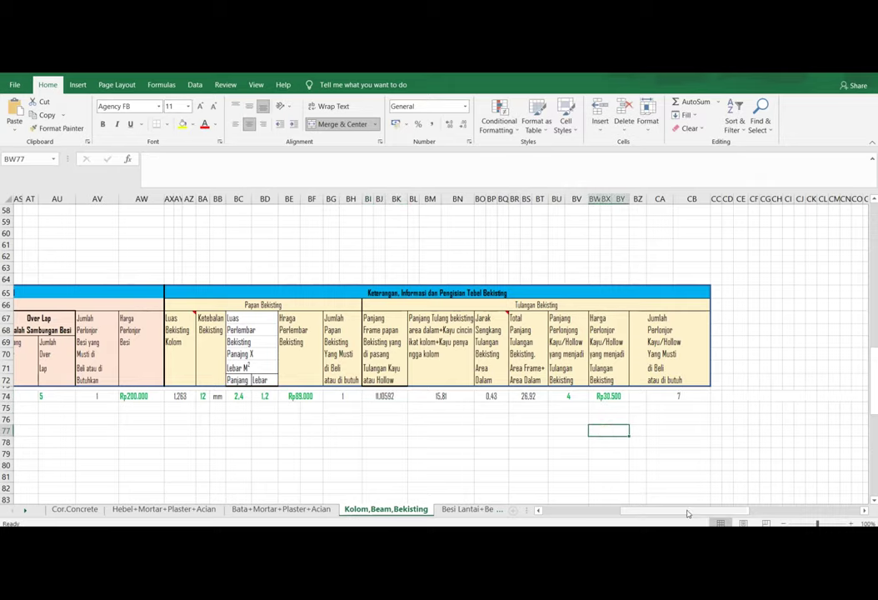
pyautogui.moveTo(688, 513); pyautogui.dragTo(613, 513)
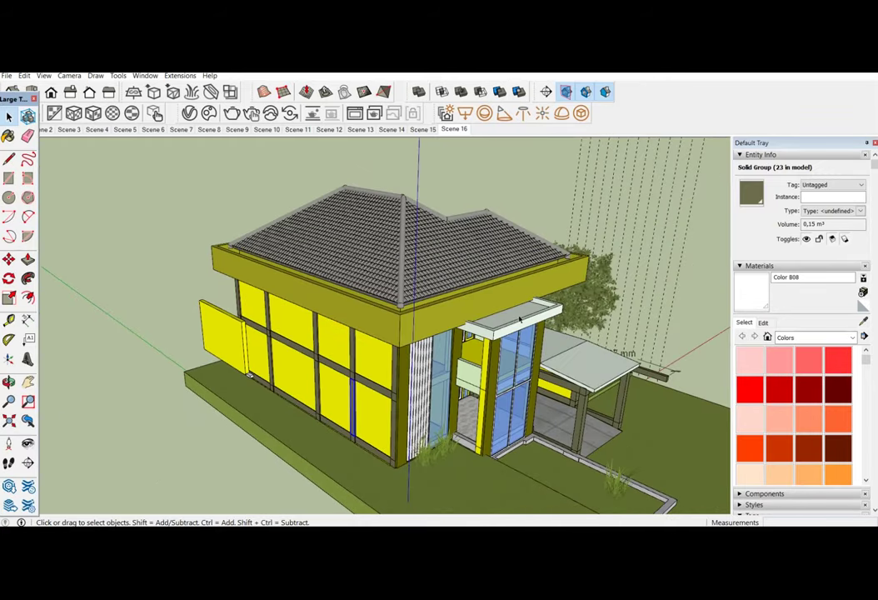
pyautogui.moveTo(403, 306)
pyautogui.mouseDown(button='middle')
pyautogui.moveTo(501, 357)
pyautogui.moveTo(364, 357)
pyautogui.moveTo(365, 345)
pyautogui.mouseUp(button='middle')
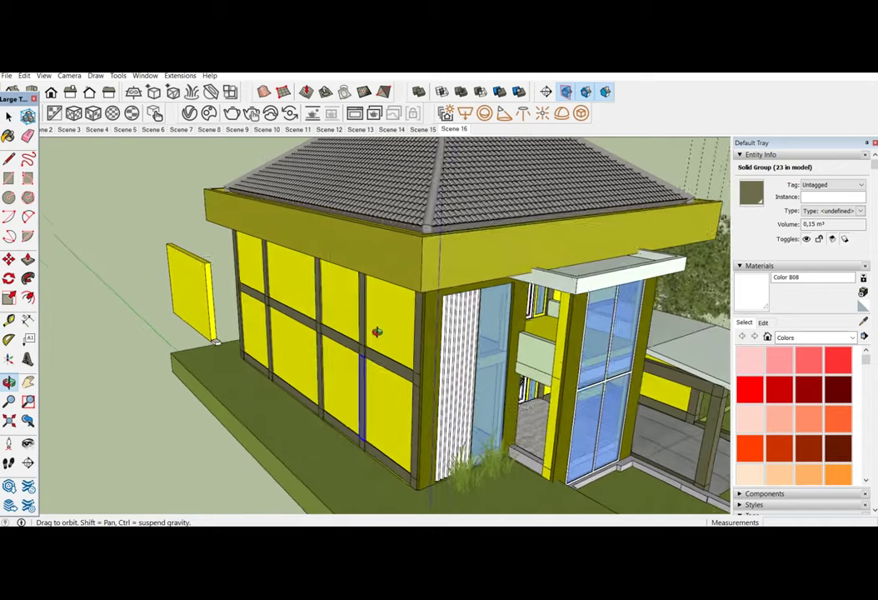
pyautogui.moveTo(365, 348)
pyautogui.mouseDown(button='middle')
pyautogui.moveTo(366, 333)
pyautogui.moveTo(456, 372)
pyautogui.moveTo(353, 358)
pyautogui.mouseUp(button='middle')
pyautogui.scroll(3, 339, 336)
pyautogui.scroll(-3, 339, 336)
pyautogui.scroll(3, 489, 381)
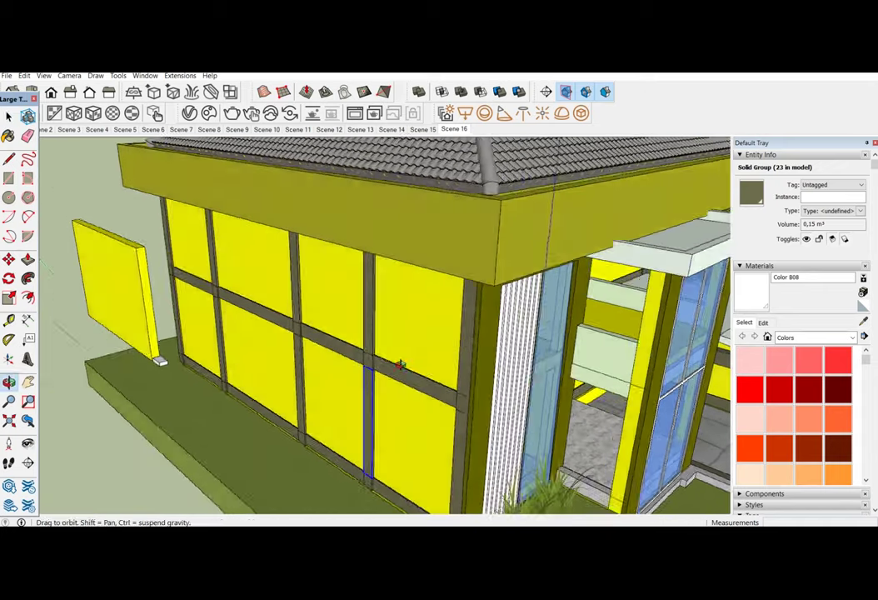
pyautogui.scroll(-2, 354, 358)
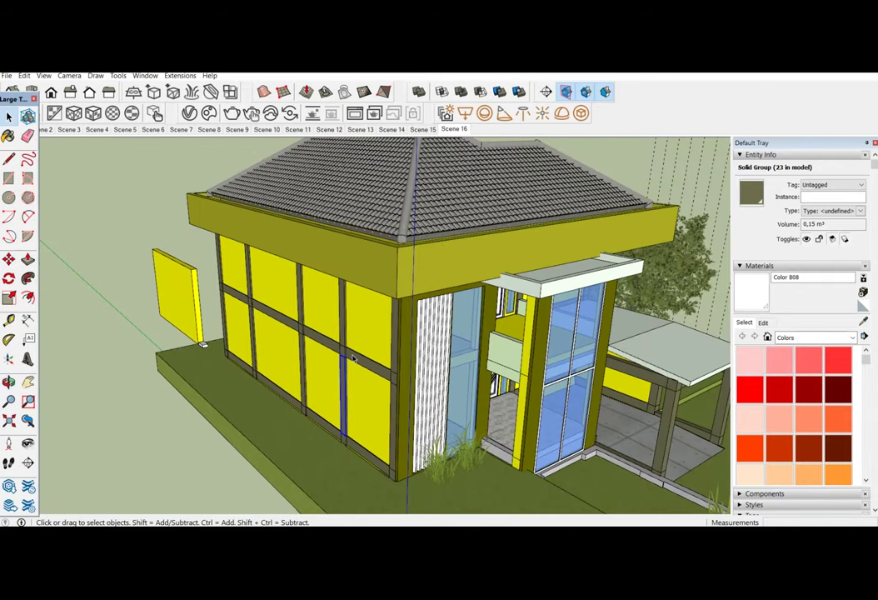
pyautogui.scroll(3, 352, 359)
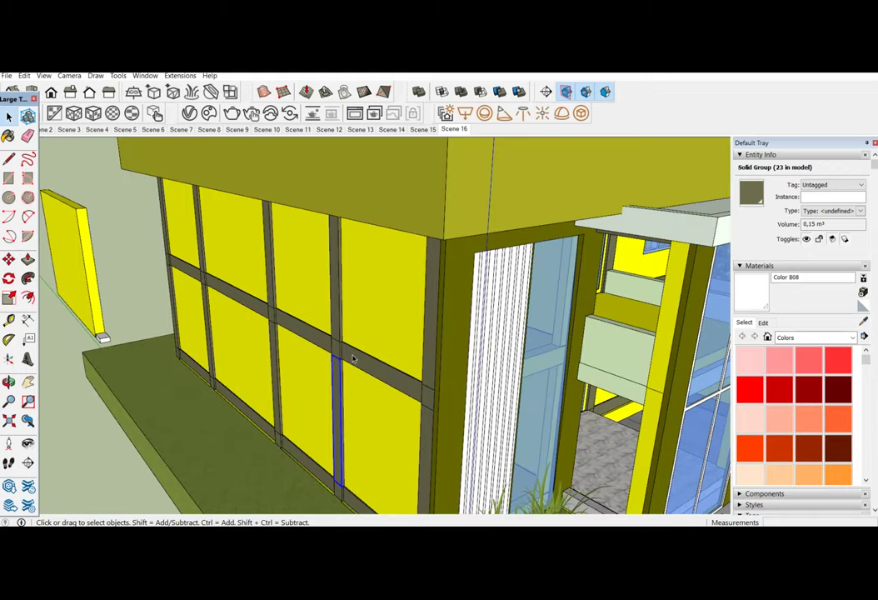